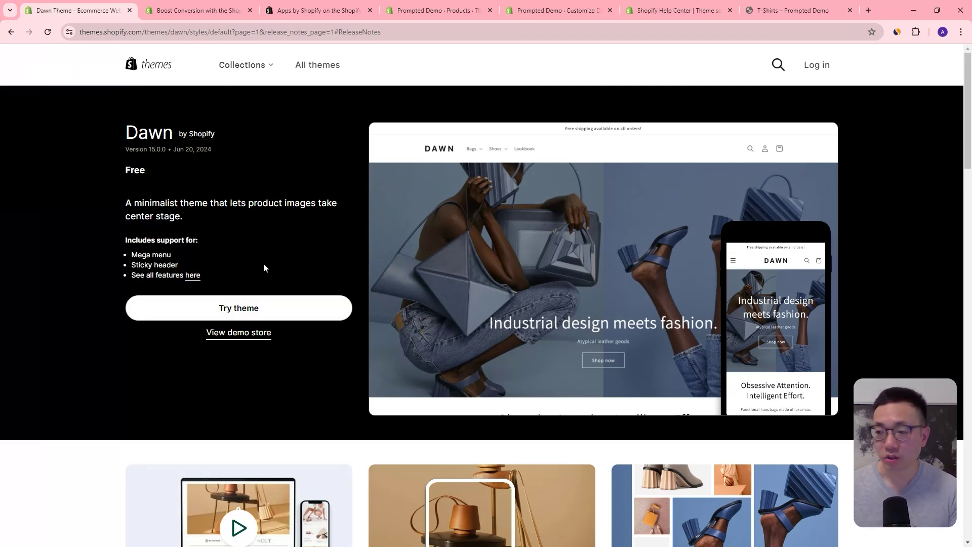
Read the Dawn version 15.0.0 update details, focusing on support for over 2,000 variants and combined listing products
{"action": "scroll", "coordinate": [336, 302], "scroll_direction": "down", "scroll_amount": 2}
{"action": "scroll", "coordinate": [336, 306], "scroll_direction": "down", "scroll_amount": 7}
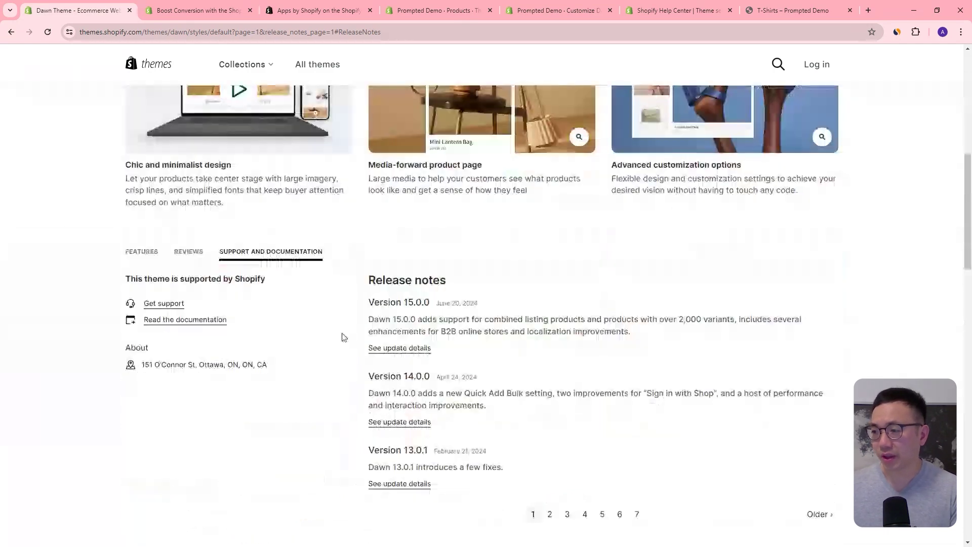
{"action": "left_click", "coordinate": [374, 348]}
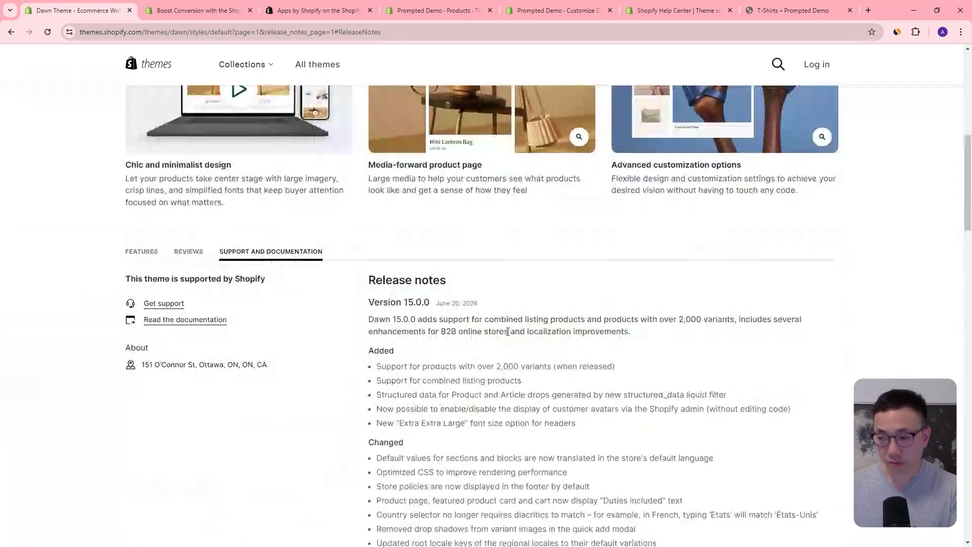
{"action": "scroll", "coordinate": [528, 253], "scroll_direction": "down", "scroll_amount": 4}
{"action": "scroll", "coordinate": [528, 253], "scroll_direction": "down", "scroll_amount": 1}
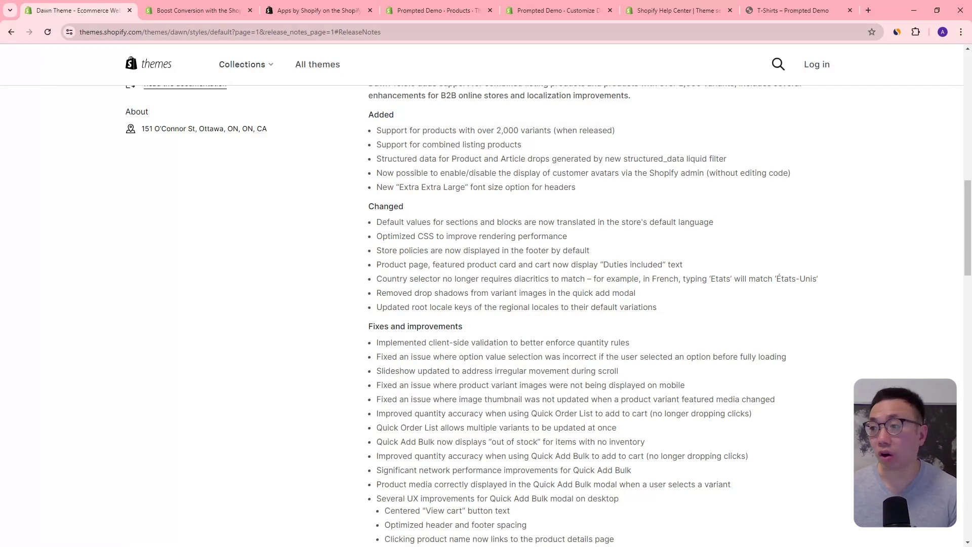
{"action": "scroll", "coordinate": [452, 174], "scroll_direction": "up", "scroll_amount": 1}
{"action": "left_click_drag", "start_coordinate": [523, 177], "coordinate": [375, 164]}
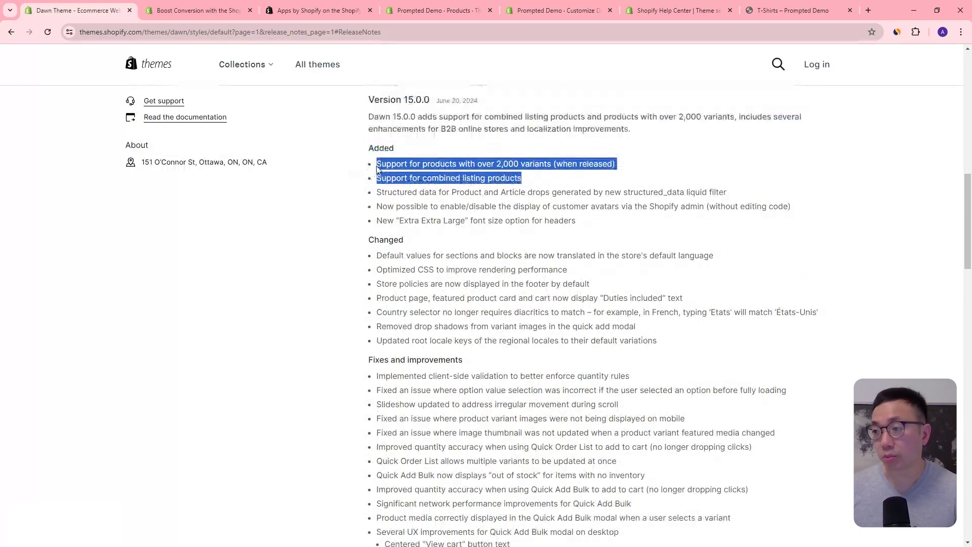
{"action": "left_click", "coordinate": [458, 173]}
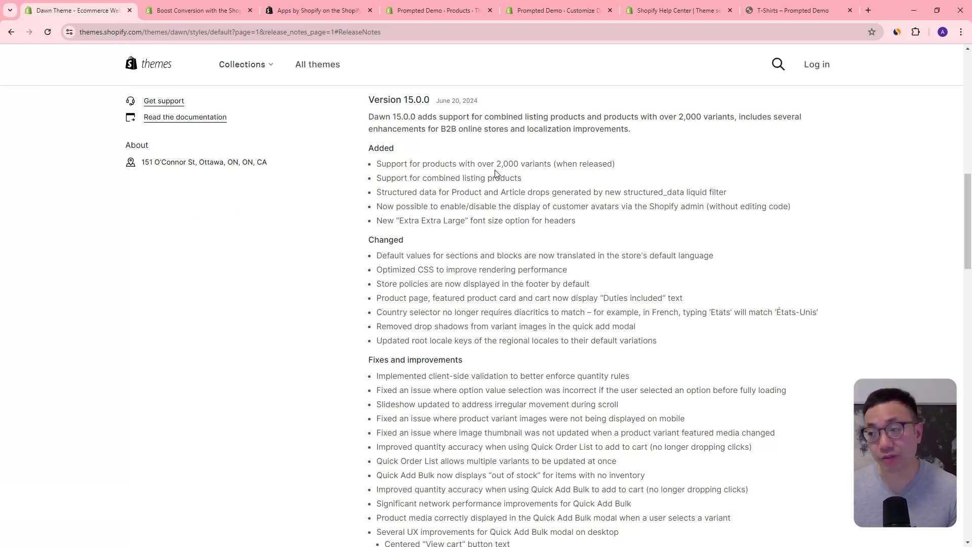
{"action": "left_click_drag", "start_coordinate": [496, 164], "coordinate": [576, 173]}
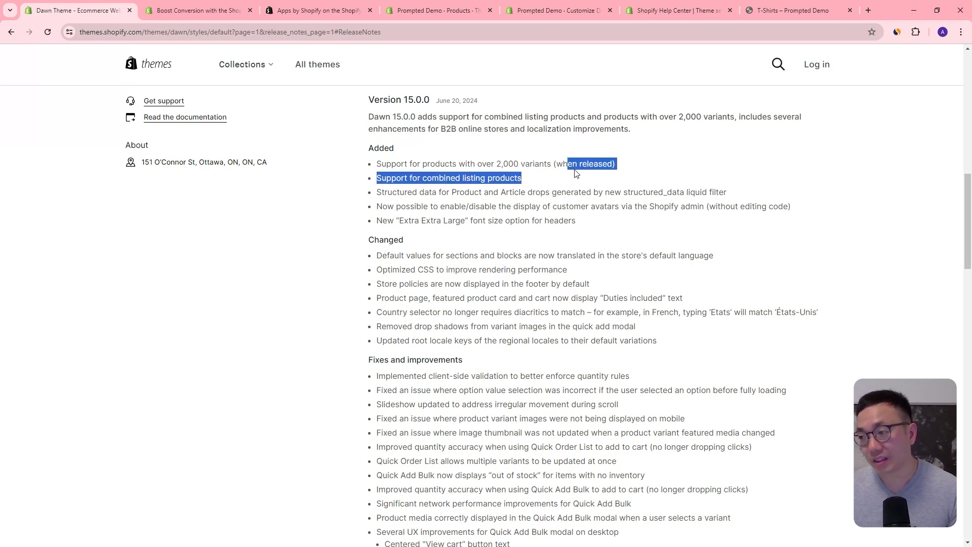
{"action": "left_click", "coordinate": [575, 173]}
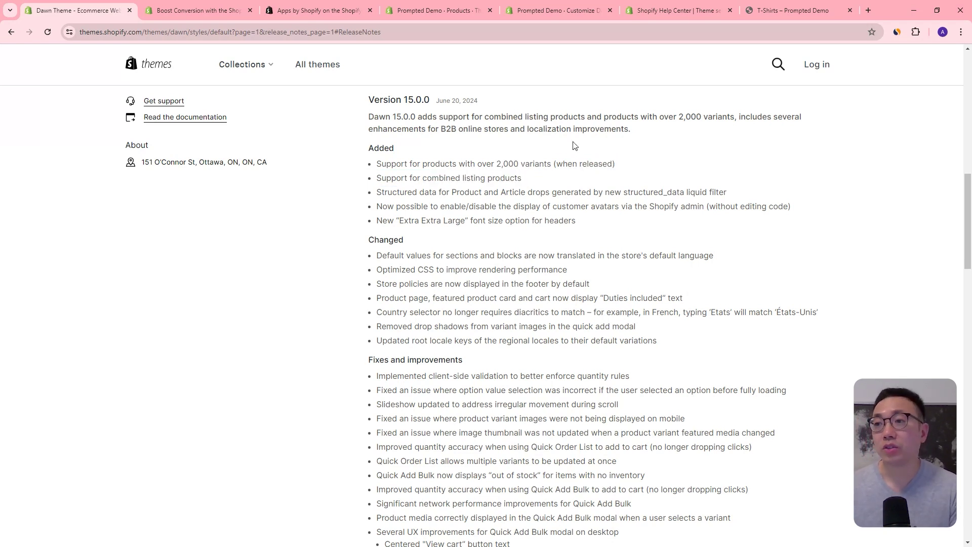
In the T-shirt product's admin page, try adding a third variant option named TEST with values 1, 2, 3, 4 and 5
{"action": "left_click", "coordinate": [450, 17]}
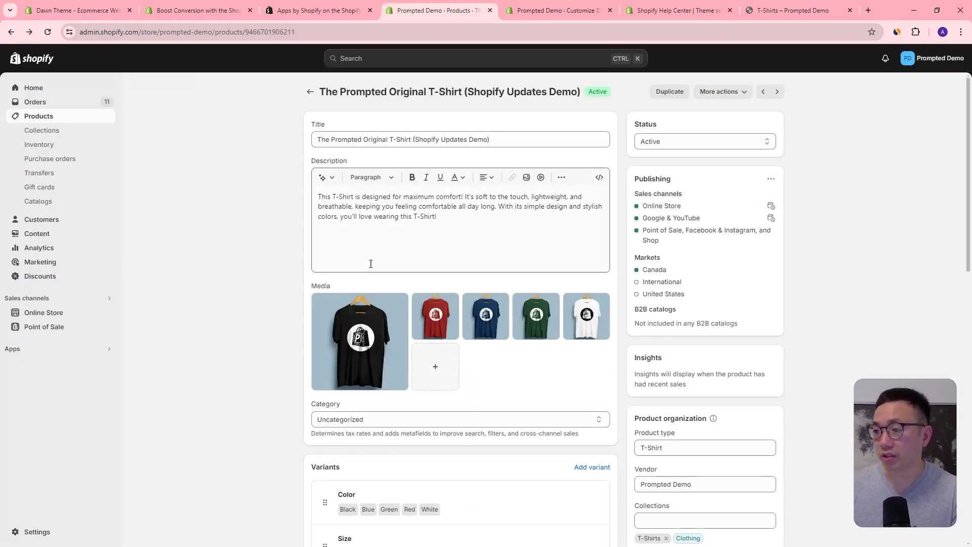
{"action": "scroll", "coordinate": [344, 303], "scroll_direction": "down", "scroll_amount": 5}
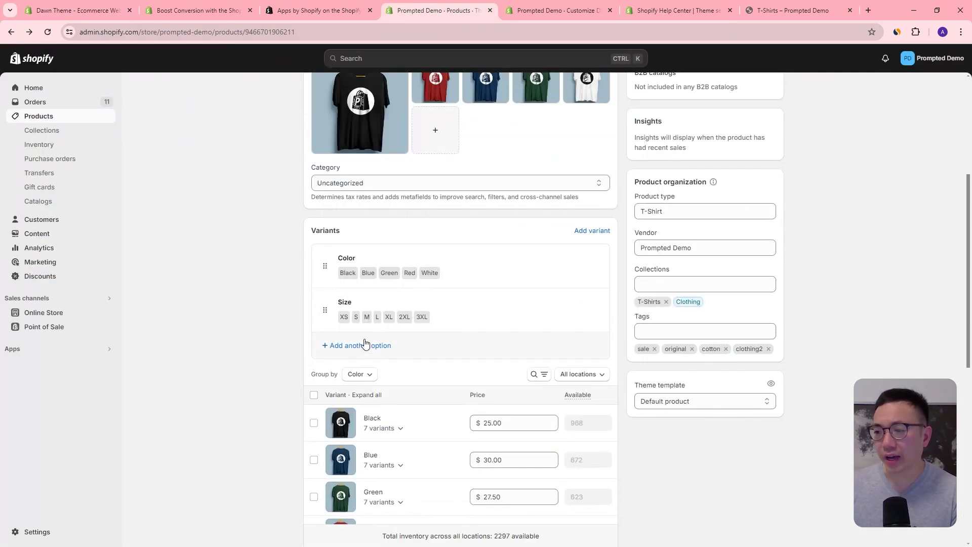
{"action": "left_click", "coordinate": [351, 345]}
{"action": "type", "text": "TEST"}
{"action": "left_click", "coordinate": [380, 397]}
{"action": "type", "text": "1"}
{"action": "left_click", "coordinate": [384, 415]}
{"action": "type", "text": "2"}
{"action": "left_click", "coordinate": [388, 433]}
{"action": "type", "text": "3"}
{"action": "left_click", "coordinate": [391, 478]}
{"action": "type", "text": "4"}
{"action": "left_click", "coordinate": [391, 496]}
{"action": "type", "text": "5"}
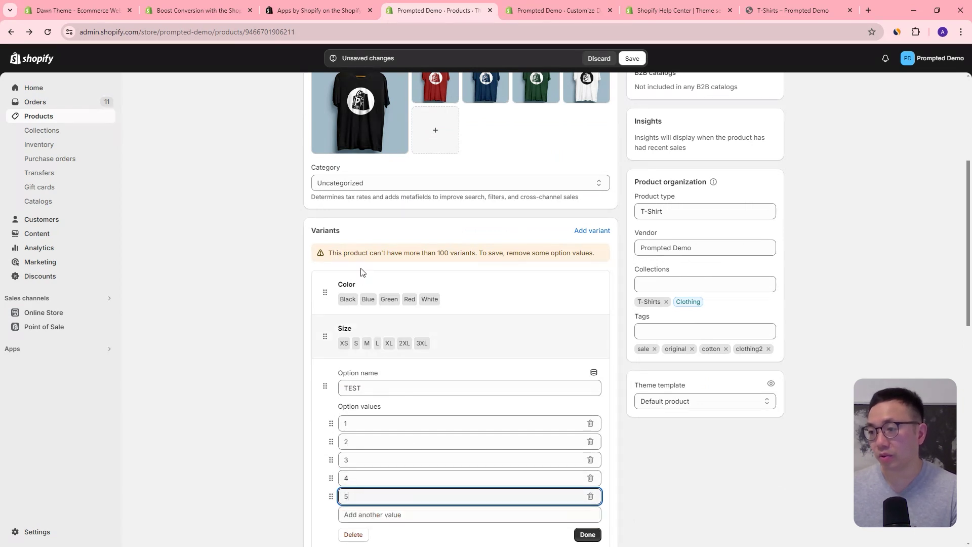
{"action": "left_click_drag", "start_coordinate": [333, 253], "coordinate": [474, 254]}
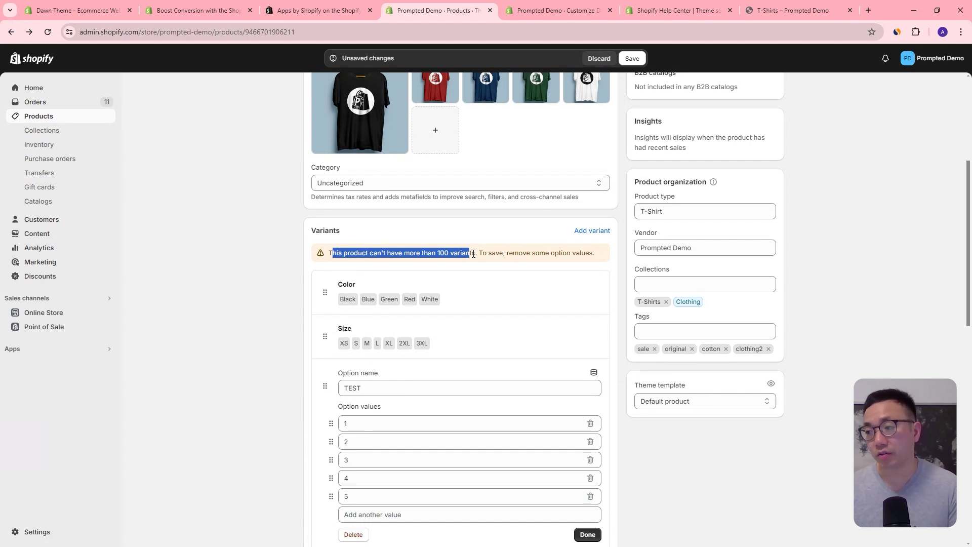
Delete the TEST option from the T-shirt's variants and save the product
{"action": "scroll", "coordinate": [490, 271], "scroll_direction": "down", "scroll_amount": 2}
{"action": "left_click", "coordinate": [354, 466]}
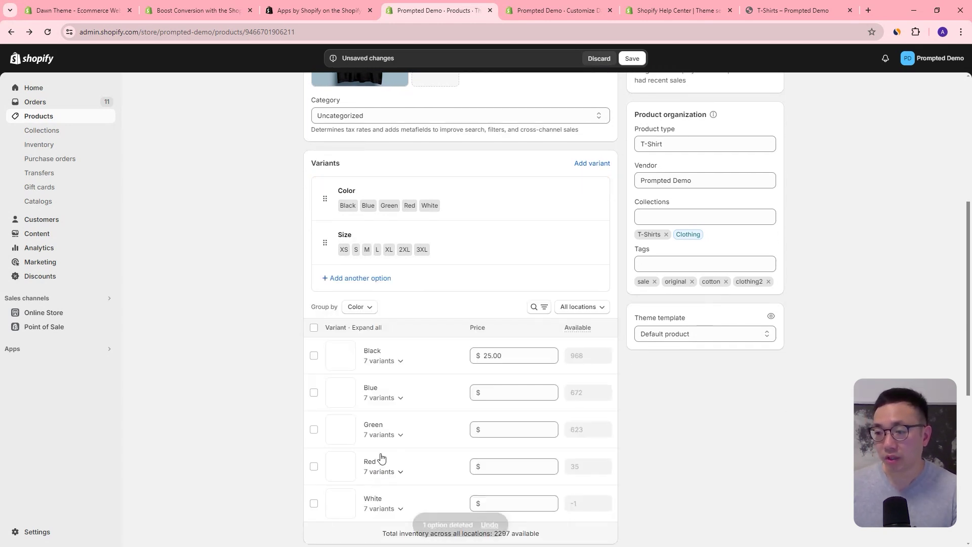
{"action": "key", "text": "ctrl+s"}
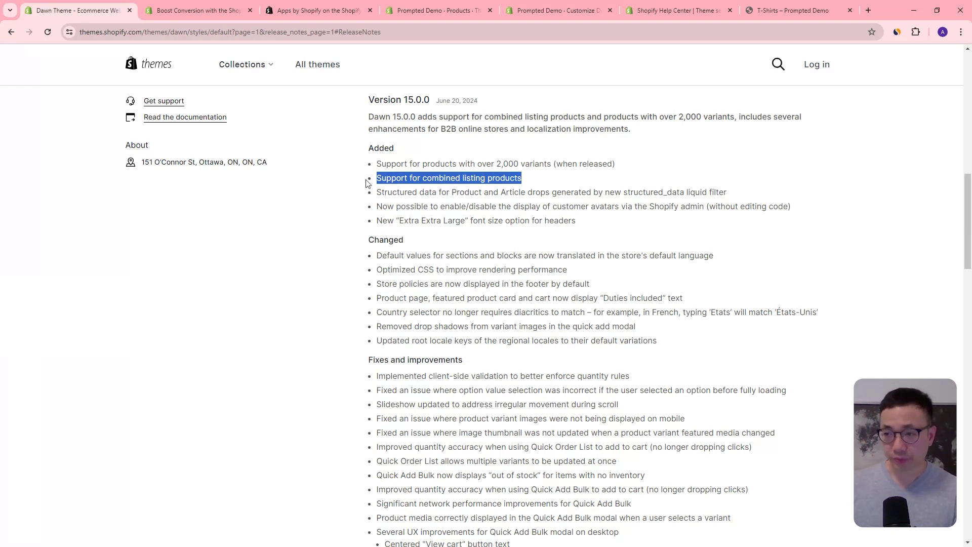
Open the blog article on the Shopify Combined Listings app and highlight the app's name in its headline
{"action": "left_click", "coordinate": [217, 13]}
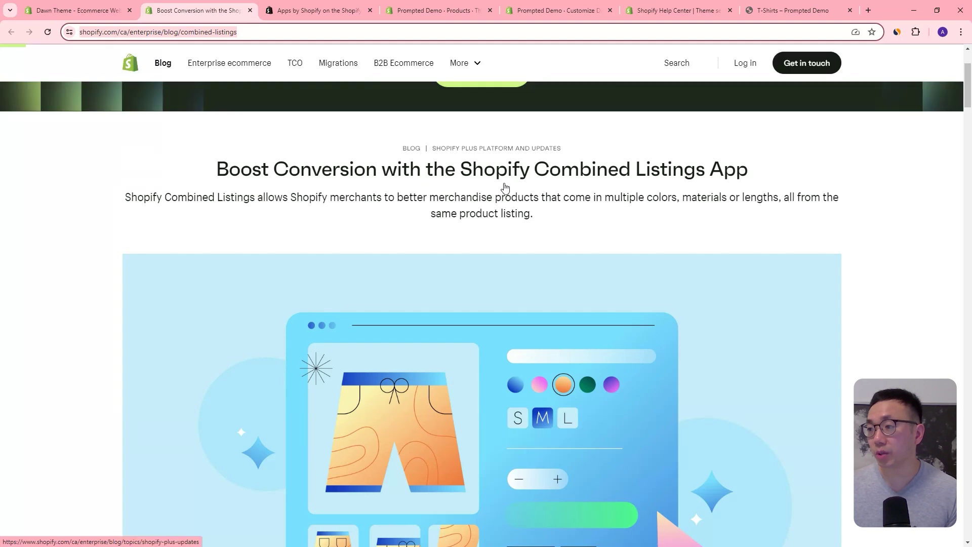
{"action": "left_click_drag", "start_coordinate": [475, 176], "coordinate": [759, 176]}
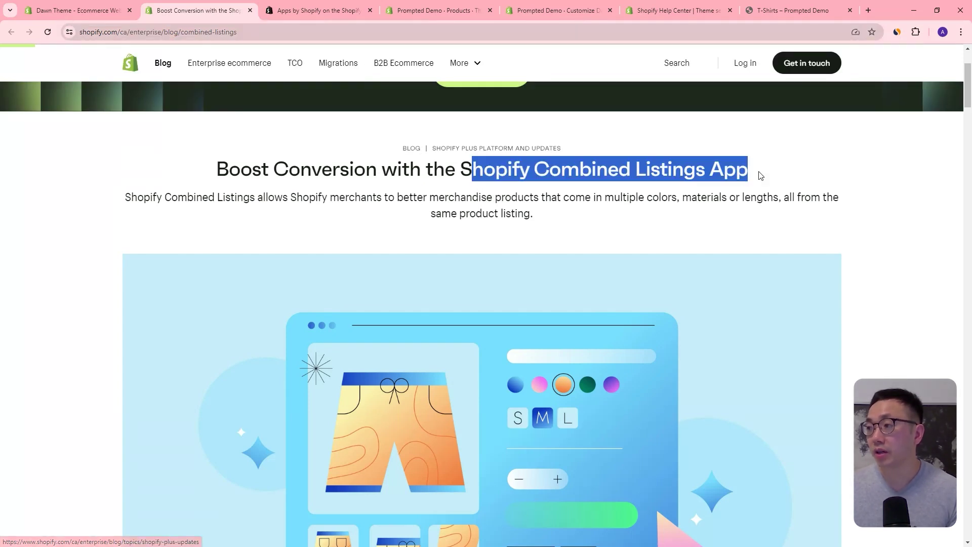
{"action": "left_click", "coordinate": [758, 176]}
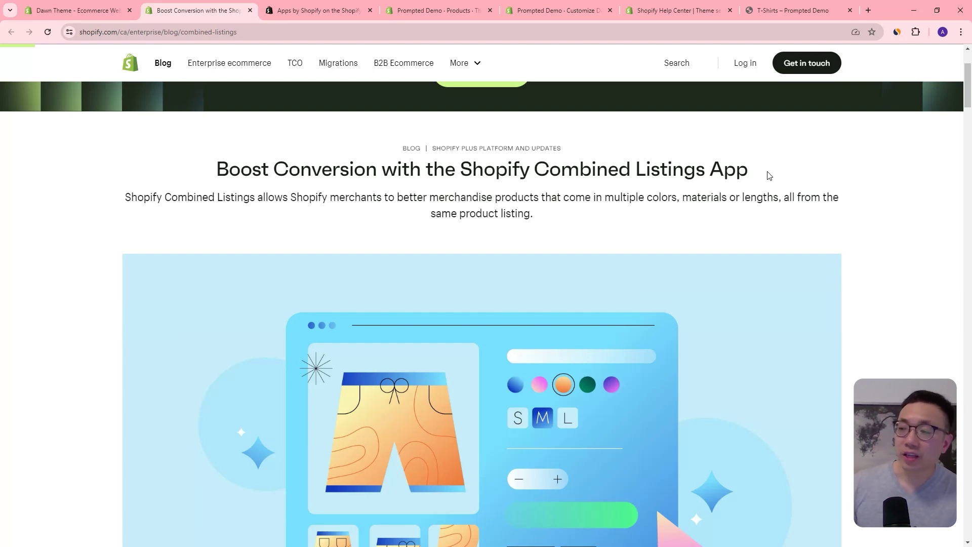
{"action": "left_click_drag", "start_coordinate": [768, 175], "coordinate": [459, 170]}
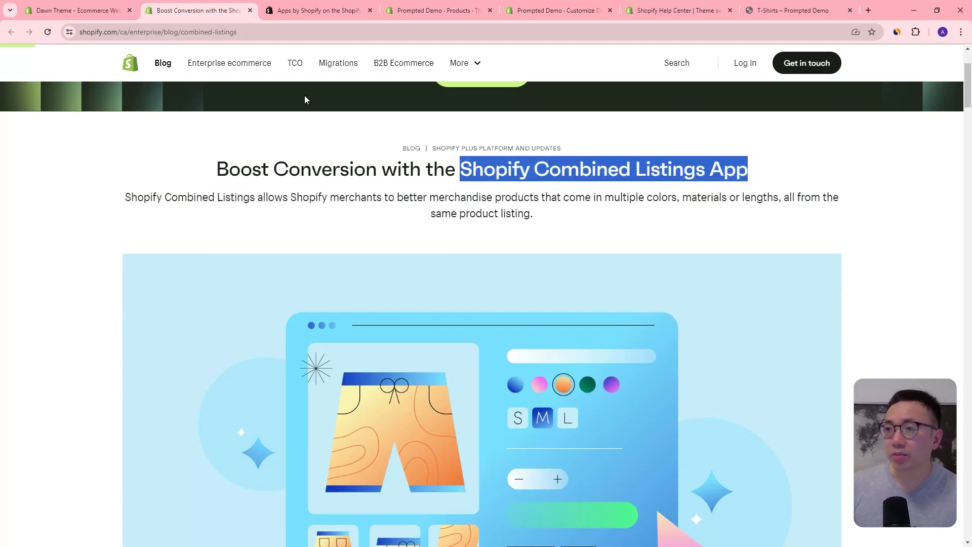
View the App Store list of apps made by Shopify and return to the Dawn release notes
{"action": "left_click", "coordinate": [324, 16]}
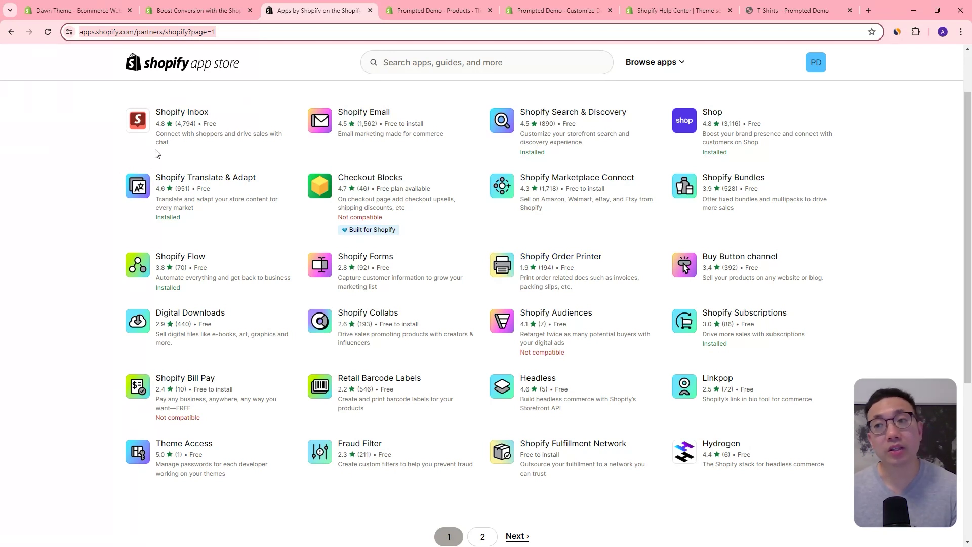
{"action": "left_click", "coordinate": [197, 10]}
{"action": "left_click", "coordinate": [104, 11]}
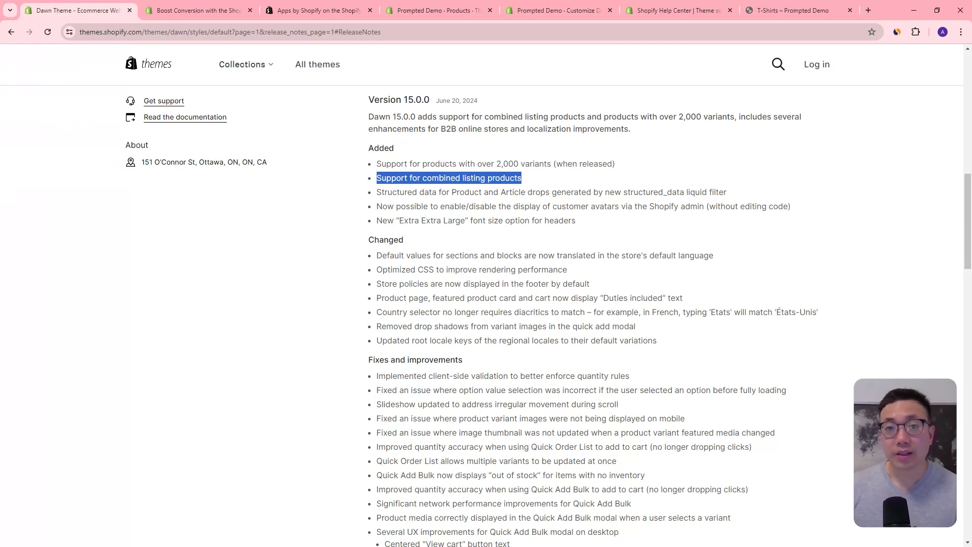
Return to the T-shirt's product page and examine its Category field
{"action": "left_click", "coordinate": [443, 17]}
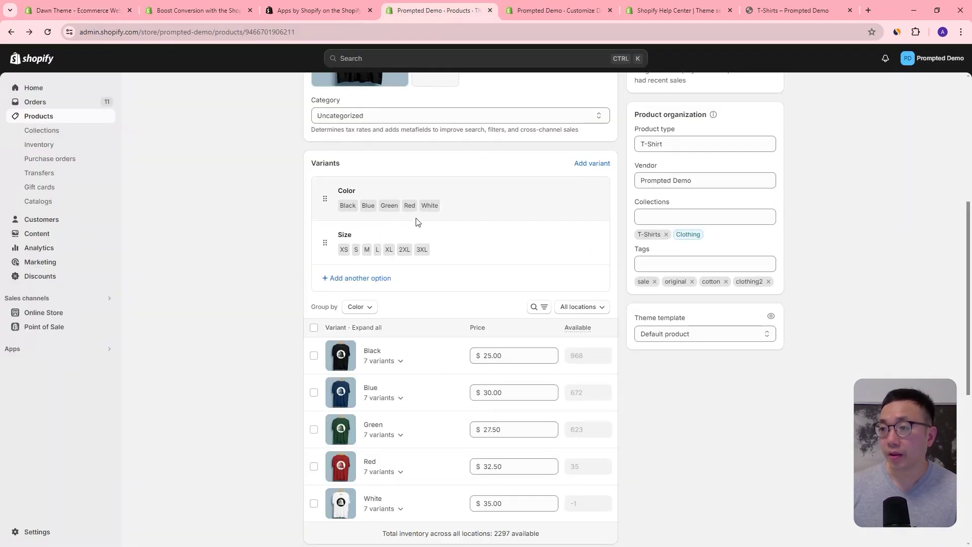
{"action": "scroll", "coordinate": [417, 218], "scroll_direction": "up", "scroll_amount": 4}
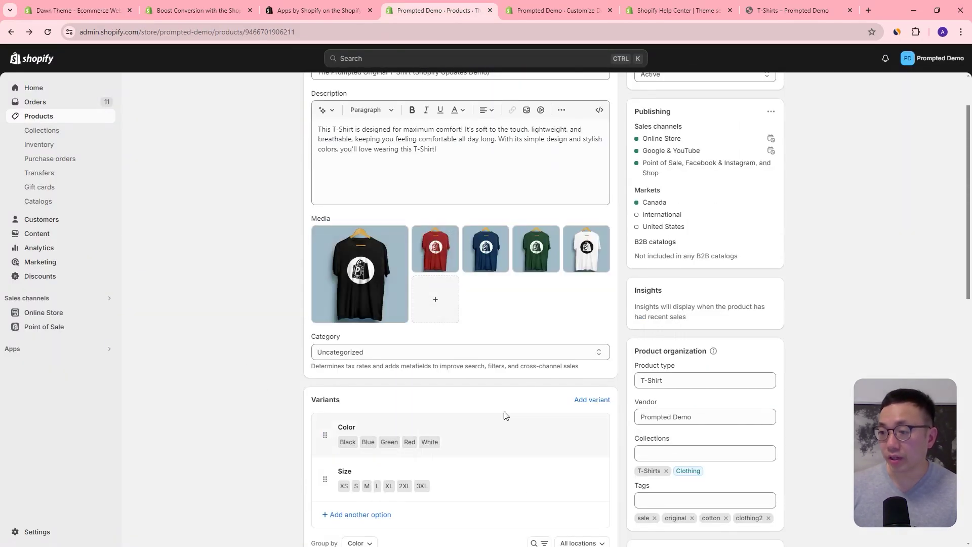
{"action": "left_click_drag", "start_coordinate": [313, 337], "coordinate": [376, 341]}
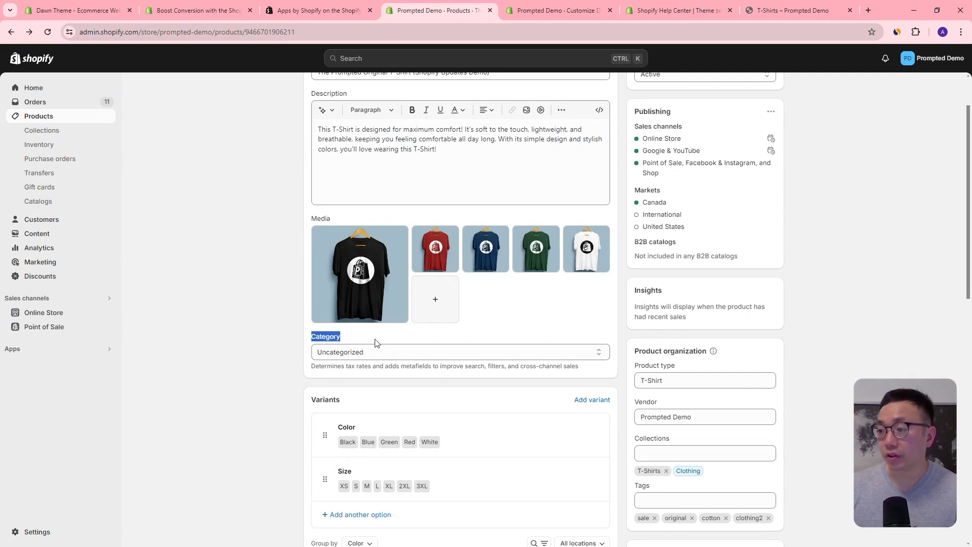
{"action": "left_click", "coordinate": [472, 355]}
{"action": "left_click", "coordinate": [273, 343]}
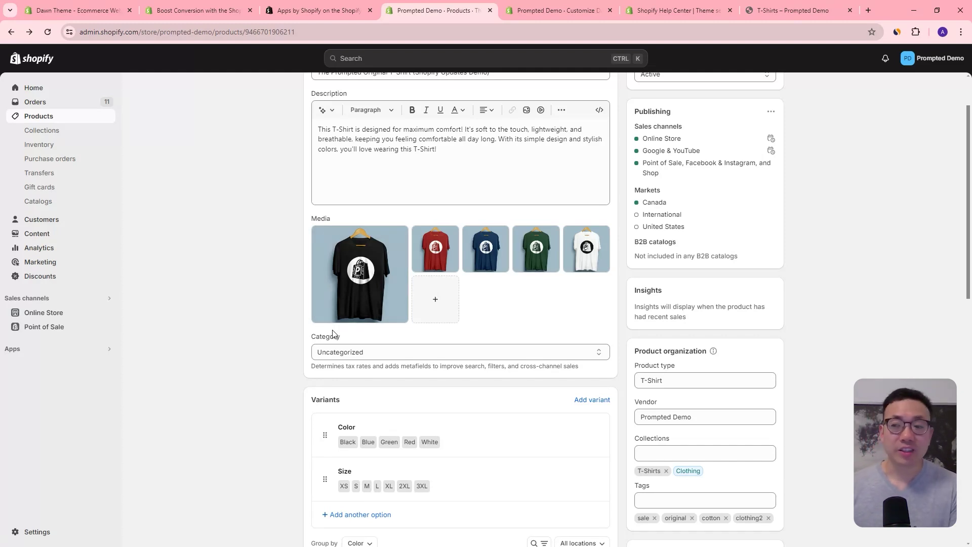
{"action": "left_click", "coordinate": [369, 357]}
{"action": "left_click", "coordinate": [280, 374]}
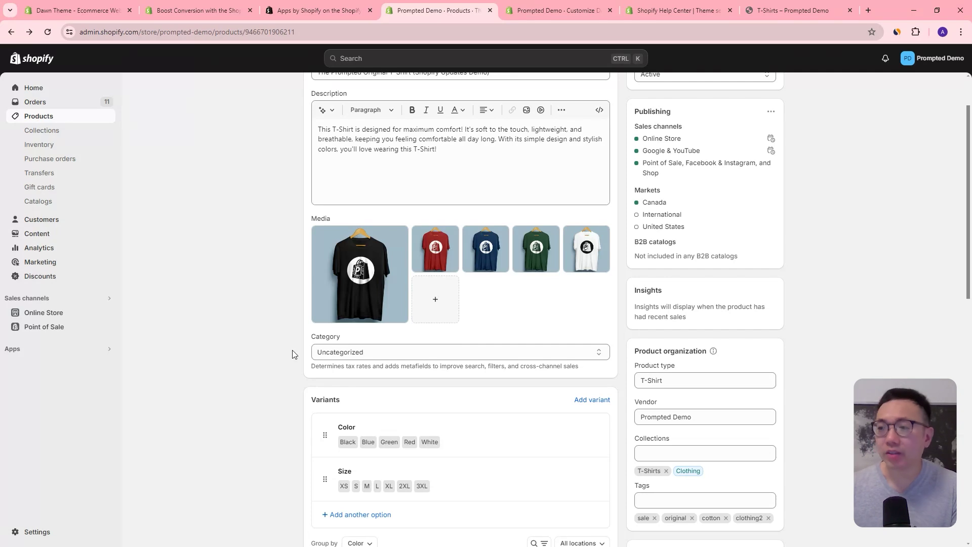
Set the T-shirt product's category to the suggested Clothing Tops
{"action": "scroll", "coordinate": [390, 159], "scroll_direction": "up", "scroll_amount": 2}
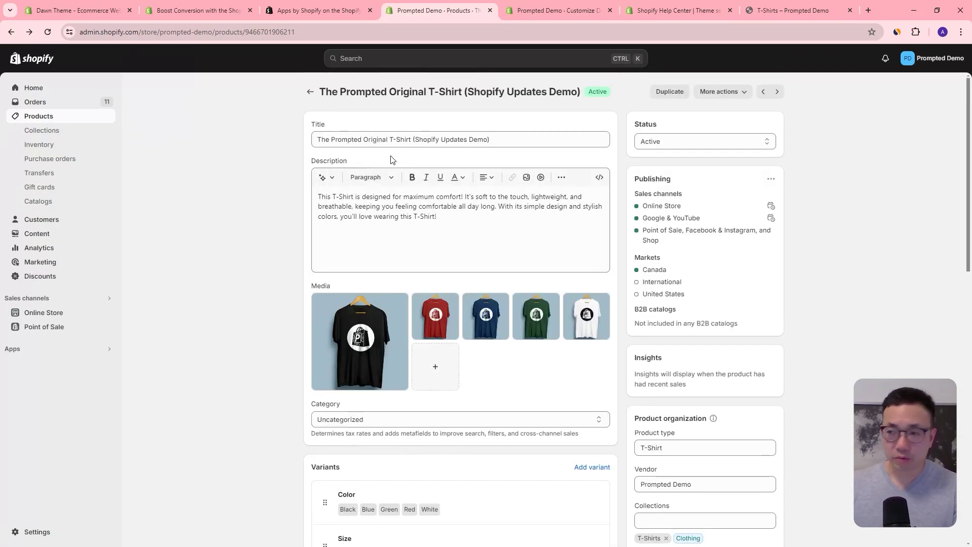
{"action": "scroll", "coordinate": [384, 252], "scroll_direction": "down", "scroll_amount": 2}
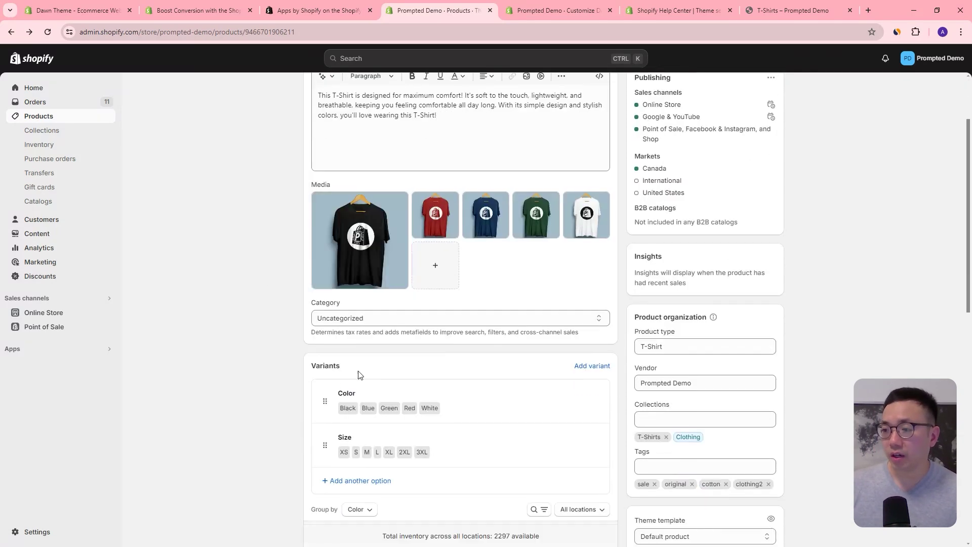
{"action": "left_click", "coordinate": [354, 317]}
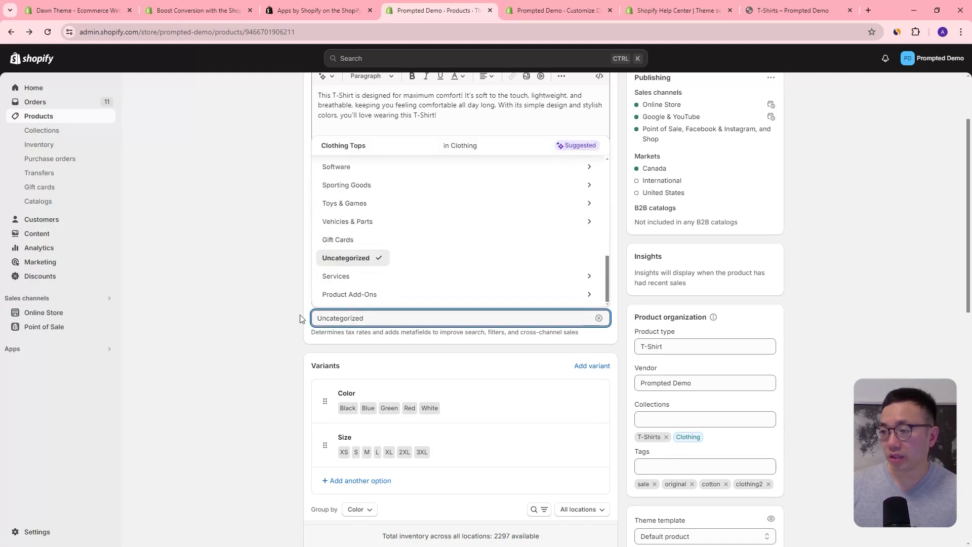
{"action": "scroll", "coordinate": [441, 284], "scroll_direction": "up", "scroll_amount": 3}
{"action": "scroll", "coordinate": [389, 300], "scroll_direction": "down", "scroll_amount": 3}
{"action": "scroll", "coordinate": [453, 277], "scroll_direction": "up", "scroll_amount": 5}
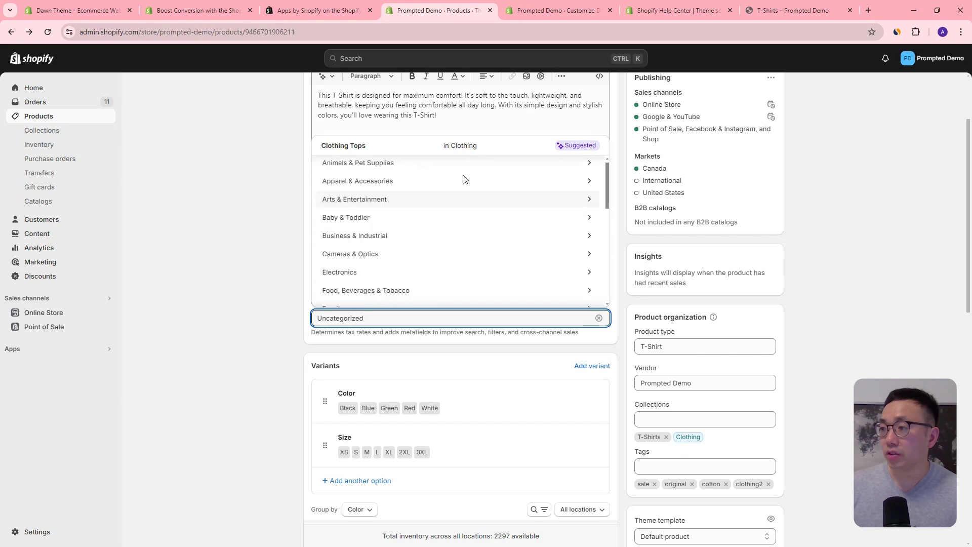
{"action": "left_click", "coordinate": [456, 148]}
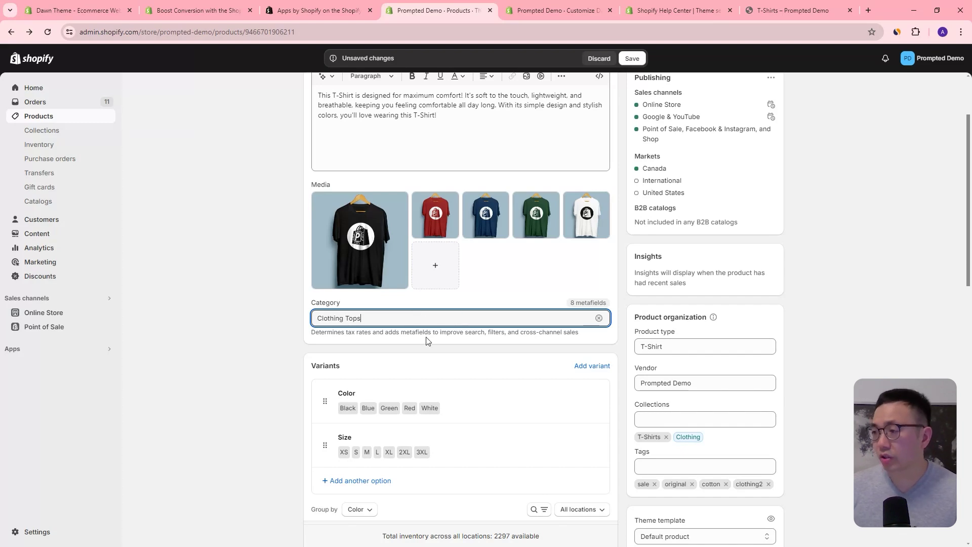
Show the category's metafields and add the Clothing features metafield to the store
{"action": "left_click", "coordinate": [582, 303]}
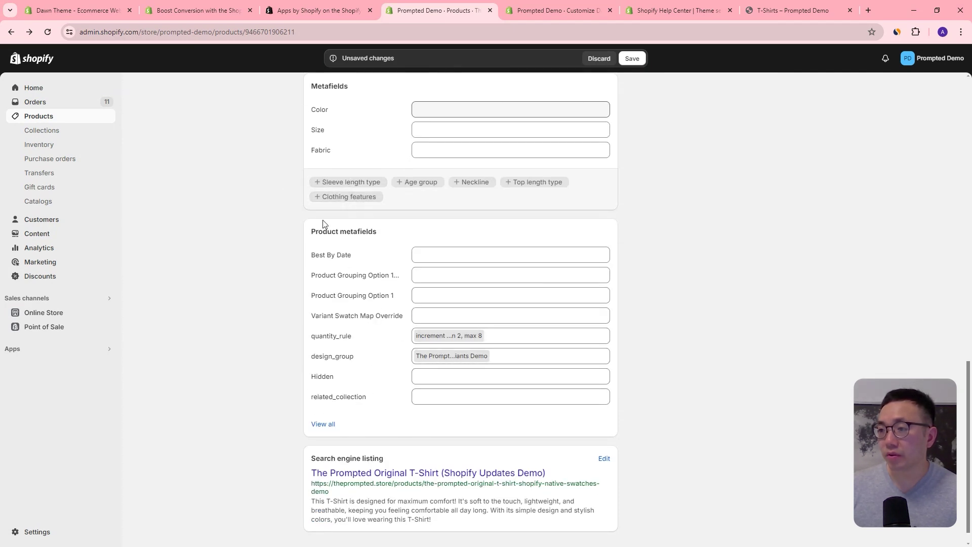
{"action": "scroll", "coordinate": [356, 196], "scroll_direction": "up", "scroll_amount": 1}
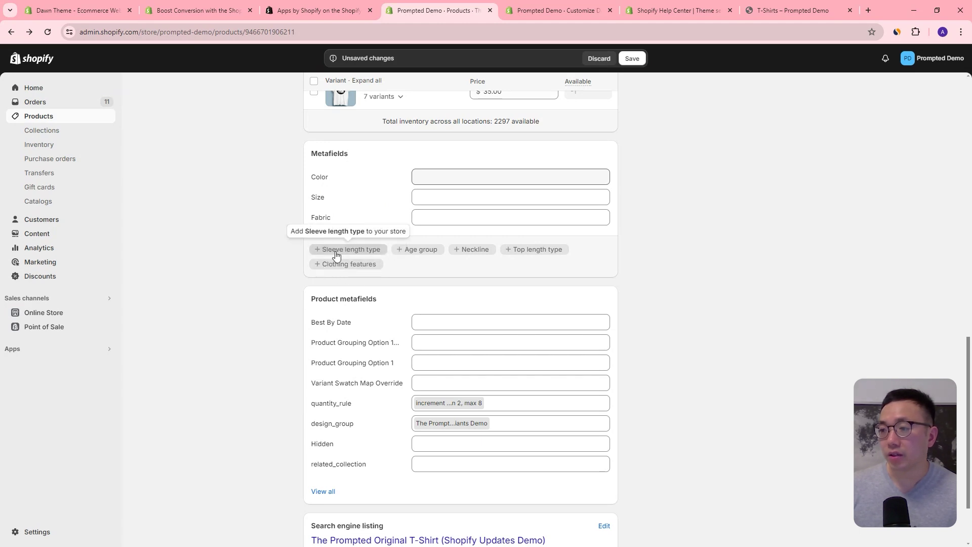
{"action": "left_click", "coordinate": [335, 267]}
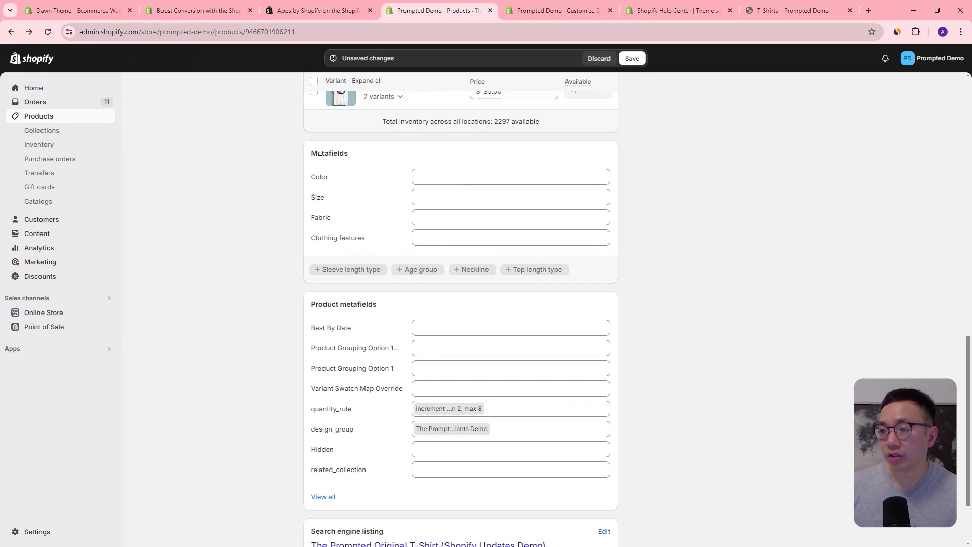
Review the category metafields and return to the product's Color and Size variant options
{"action": "left_click_drag", "start_coordinate": [312, 151], "coordinate": [499, 250]}
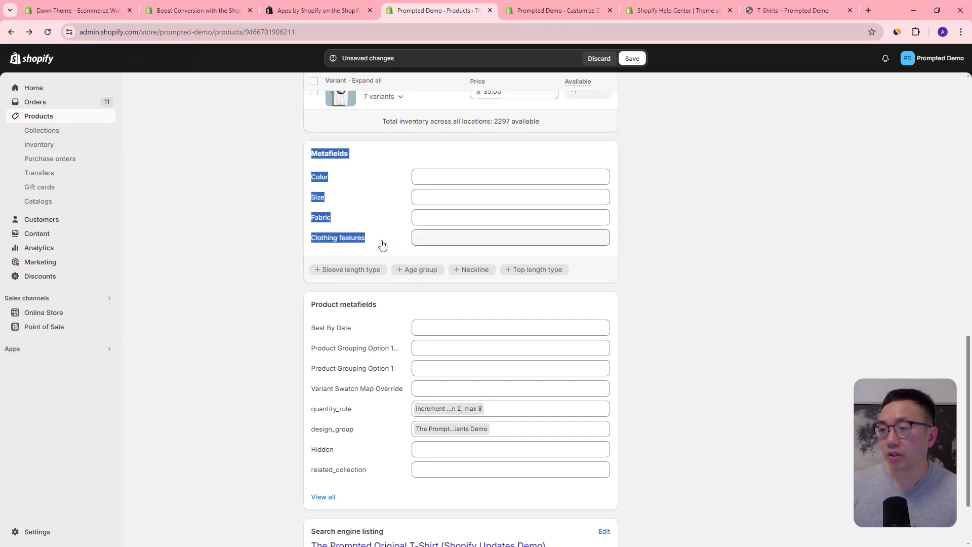
{"action": "left_click", "coordinate": [271, 156]}
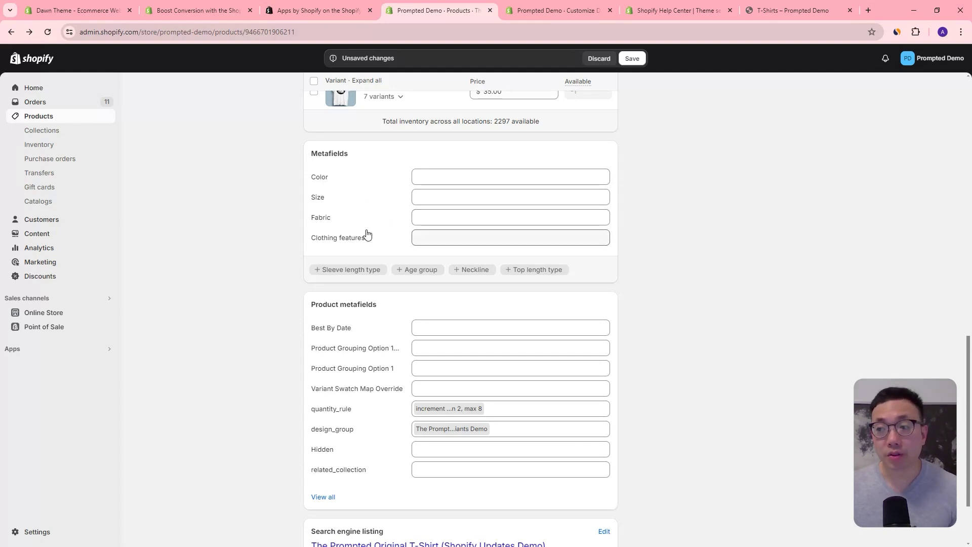
{"action": "scroll", "coordinate": [365, 231], "scroll_direction": "up", "scroll_amount": 1}
{"action": "scroll", "coordinate": [402, 239], "scroll_direction": "up", "scroll_amount": 5}
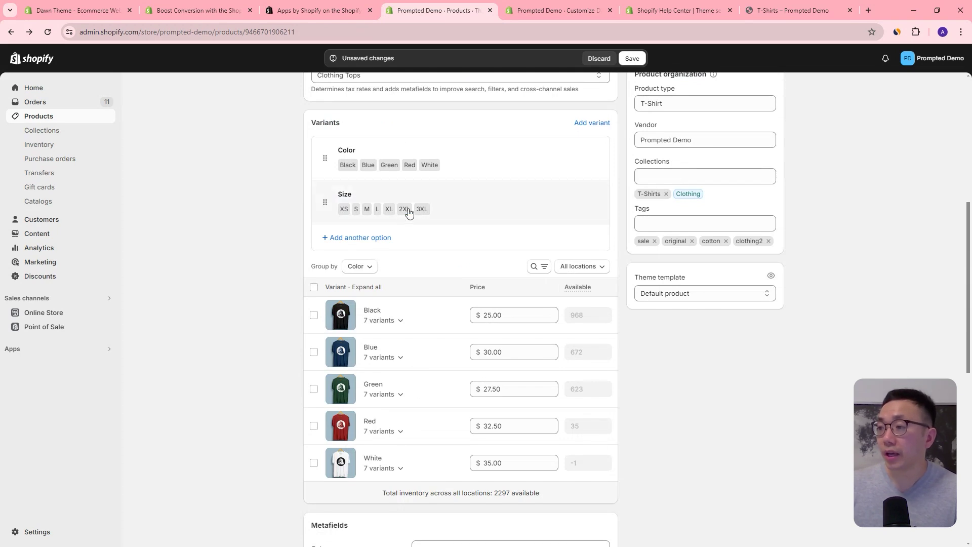
Browse the category choices under Clothing Tops and its parent Clothing for the T-shirt product
{"action": "scroll", "coordinate": [445, 214], "scroll_direction": "up", "scroll_amount": 1}
{"action": "scroll", "coordinate": [480, 196], "scroll_direction": "up", "scroll_amount": 1}
{"action": "left_click", "coordinate": [357, 142]}
{"action": "scroll", "coordinate": [397, 223], "scroll_direction": "down", "scroll_amount": 3}
{"action": "scroll", "coordinate": [410, 295], "scroll_direction": "up", "scroll_amount": 3}
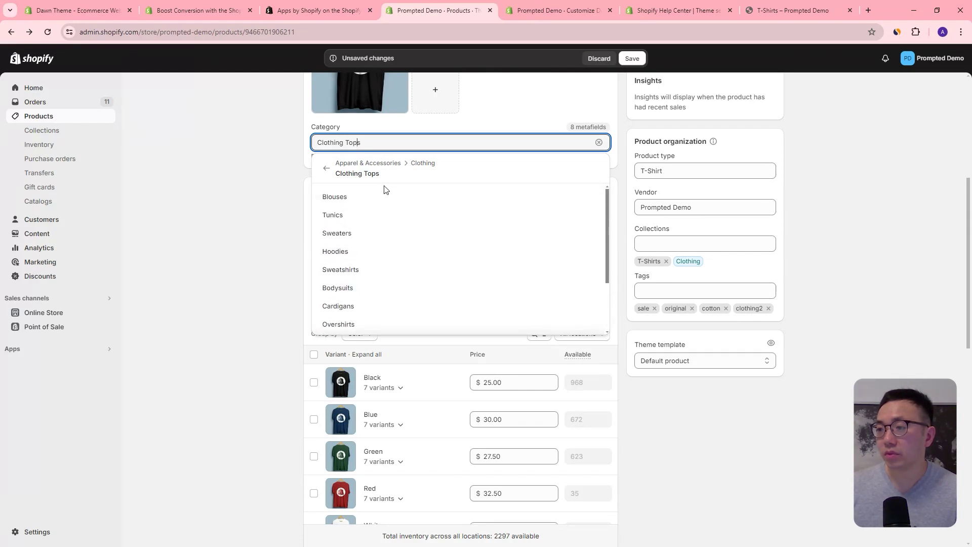
{"action": "left_click", "coordinate": [375, 139]}
{"action": "left_click", "coordinate": [354, 146]}
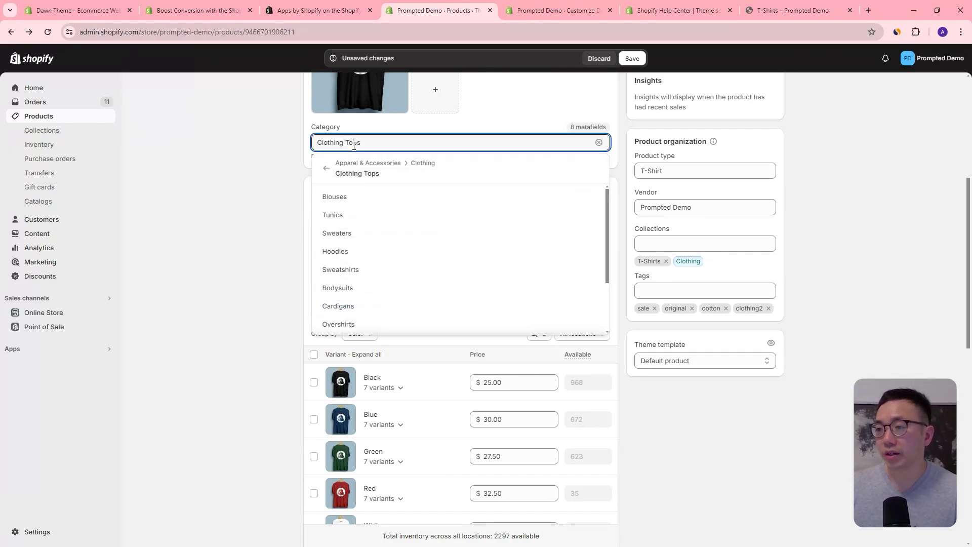
{"action": "left_click", "coordinate": [346, 179]}
{"action": "scroll", "coordinate": [400, 259], "scroll_direction": "down", "scroll_amount": 4}
{"action": "scroll", "coordinate": [404, 275], "scroll_direction": "down", "scroll_amount": 3}
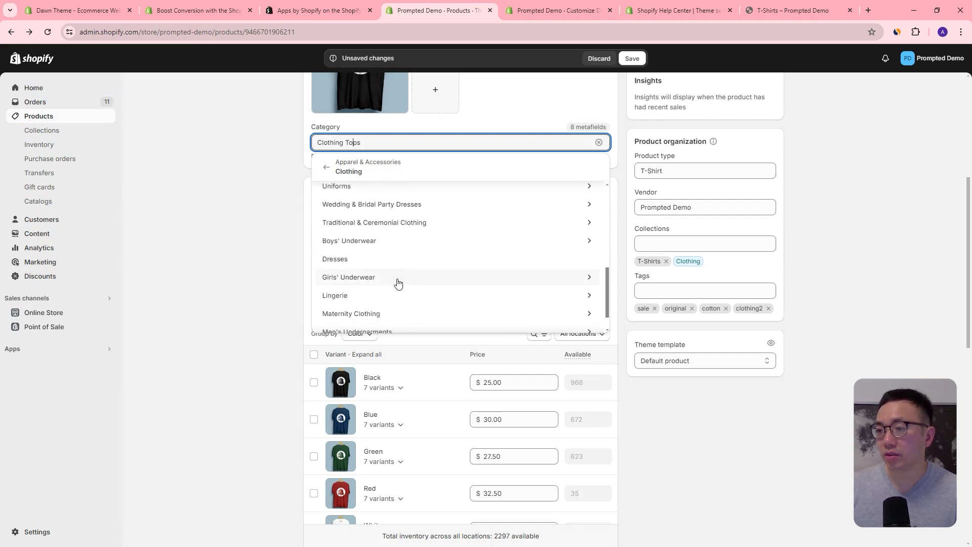
{"action": "scroll", "coordinate": [434, 224], "scroll_direction": "up", "scroll_amount": 8}
Set the product's category to Shoe Inserts under Apparel & Accessories, Shoe Accessories, and examine the category metafields it offers
{"action": "left_click", "coordinate": [326, 172]}
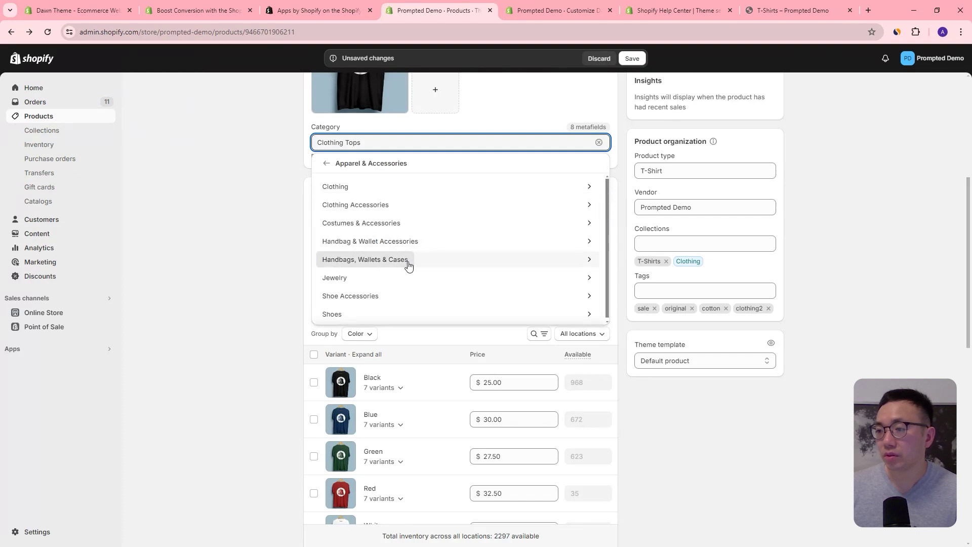
{"action": "left_click", "coordinate": [392, 297]}
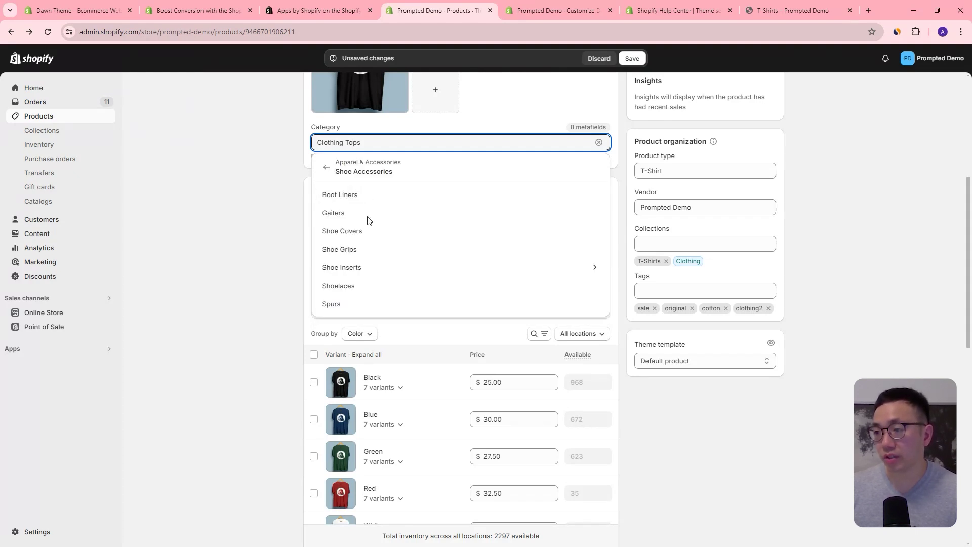
{"action": "left_click", "coordinate": [375, 274]}
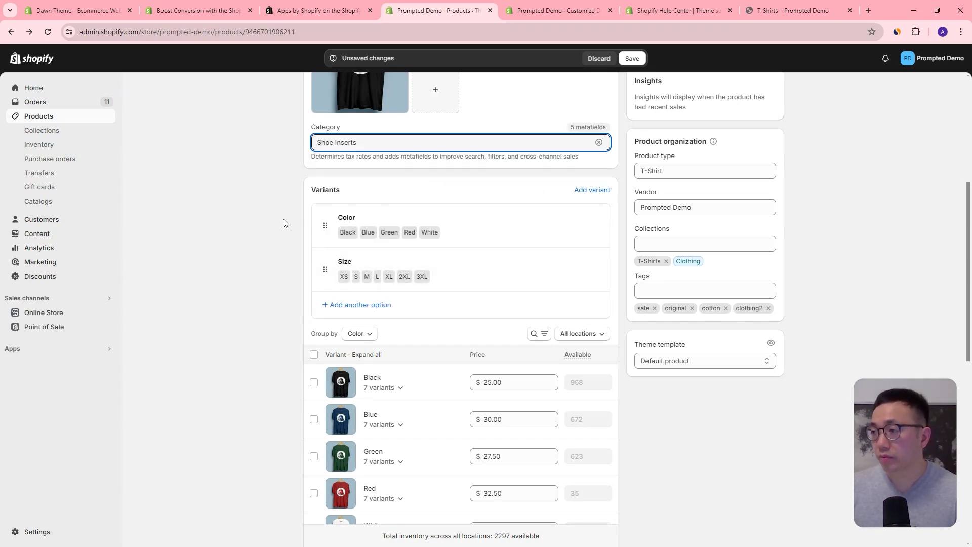
{"action": "scroll", "coordinate": [287, 227], "scroll_direction": "down", "scroll_amount": 8}
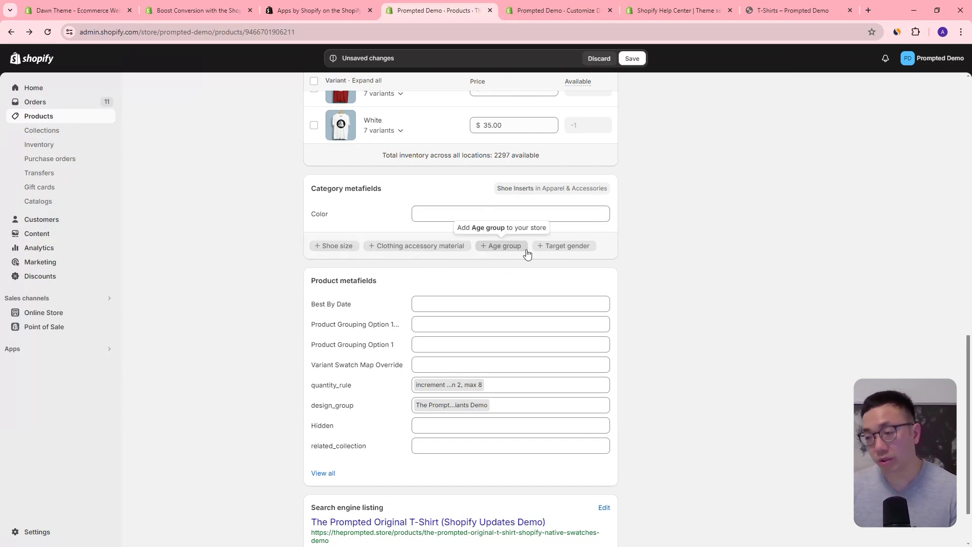
{"action": "scroll", "coordinate": [496, 225], "scroll_direction": "up", "scroll_amount": 7}
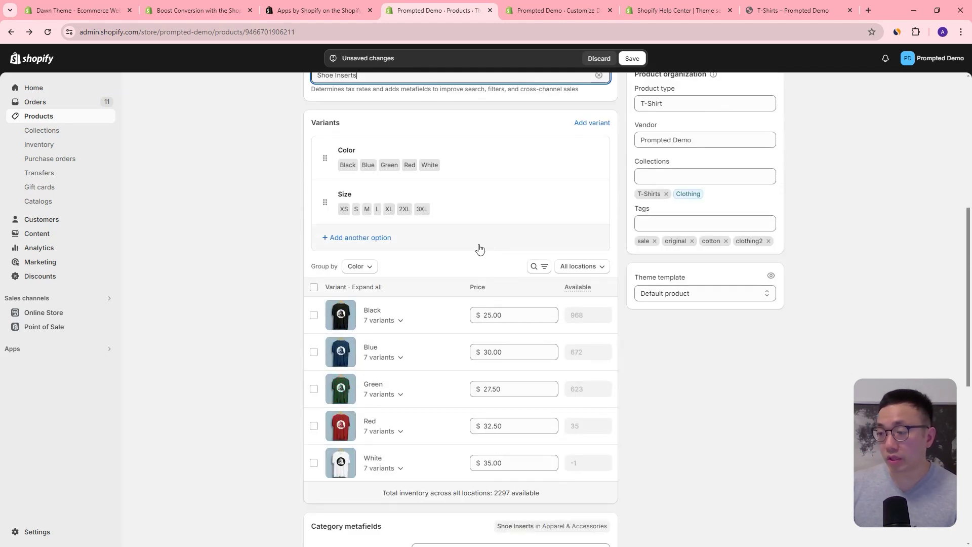
{"action": "scroll", "coordinate": [463, 248], "scroll_direction": "up", "scroll_amount": 1}
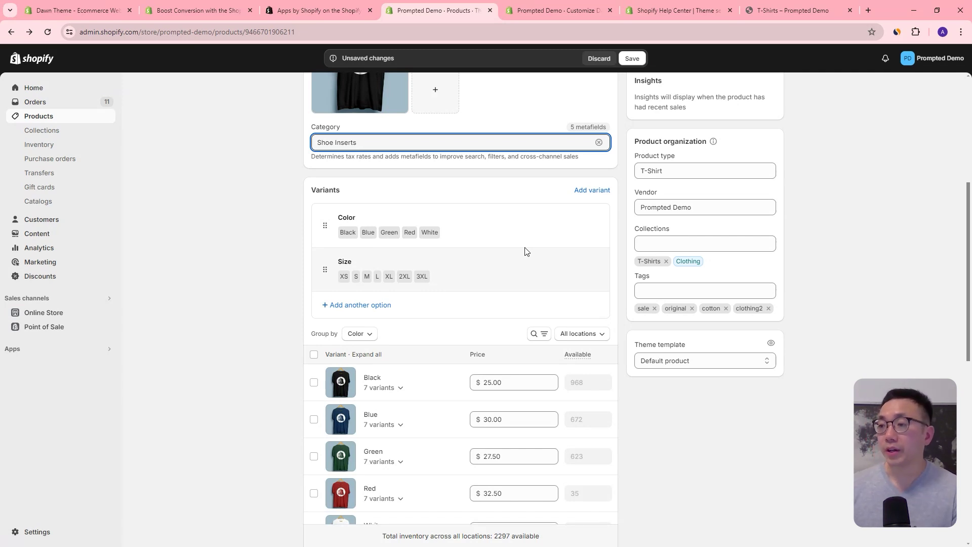
Clear the Shoe Inserts category and set the product back to the suggested Clothing Tops
{"action": "scroll", "coordinate": [386, 262], "scroll_direction": "up", "scroll_amount": 2}
{"action": "left_click_drag", "start_coordinate": [380, 212], "coordinate": [242, 215]}
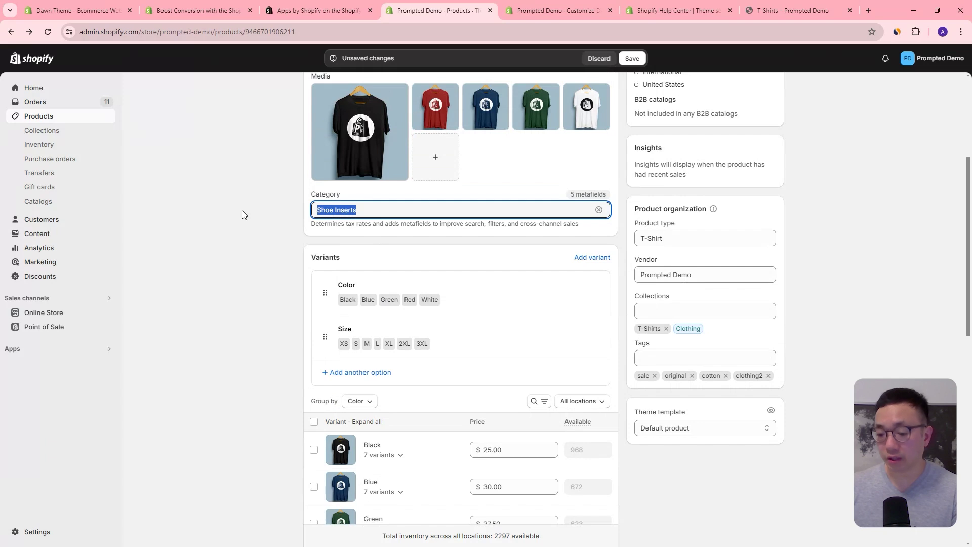
{"action": "key", "text": "BackSpace"}
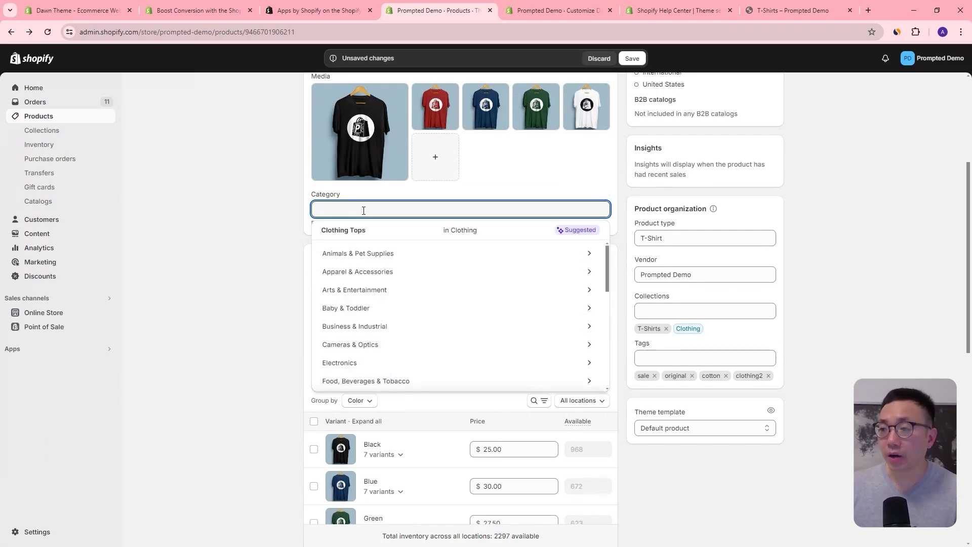
{"action": "left_click", "coordinate": [450, 228]}
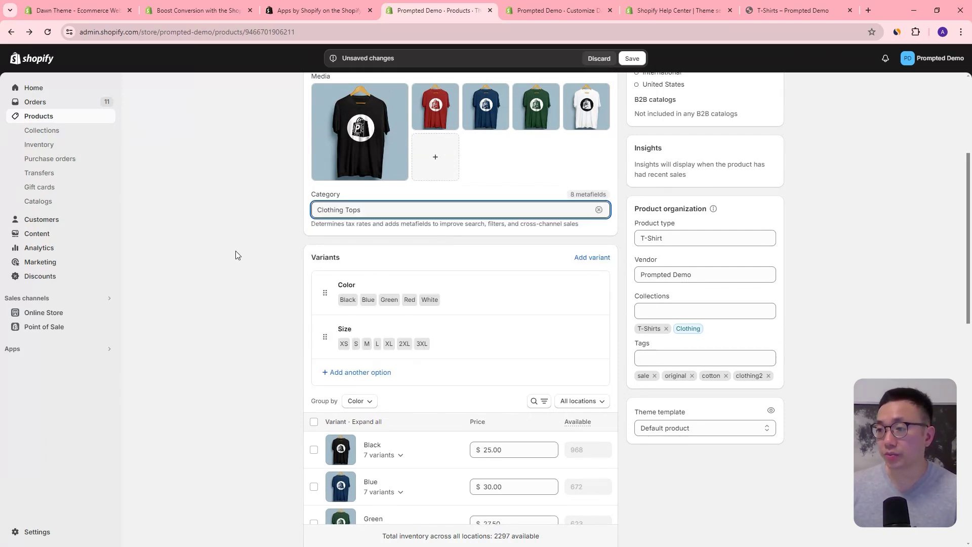
{"action": "left_click", "coordinate": [263, 266]}
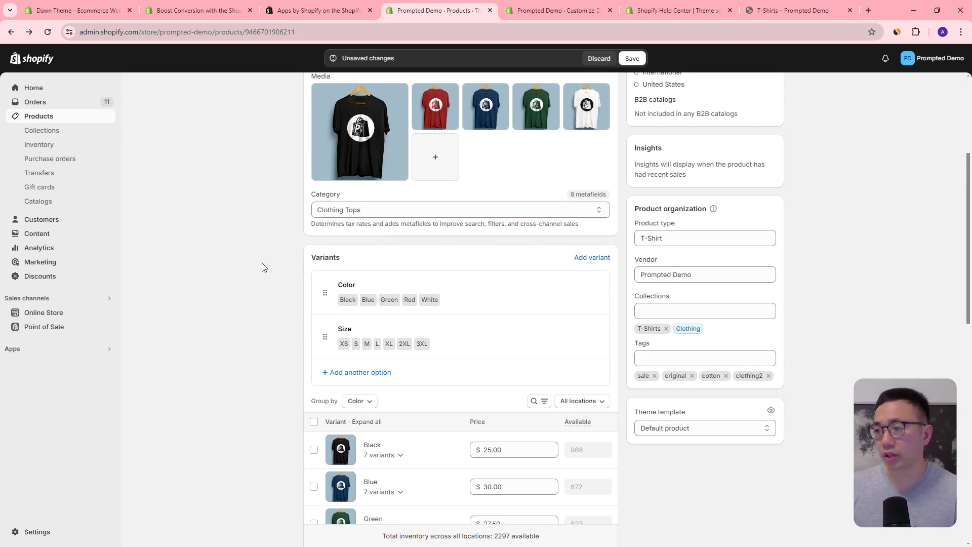
Check the Clothing Tops metafields, then connect the product's Color variant option to the Color metafield and finish editing the option
{"action": "scroll", "coordinate": [329, 269], "scroll_direction": "down", "scroll_amount": 7}
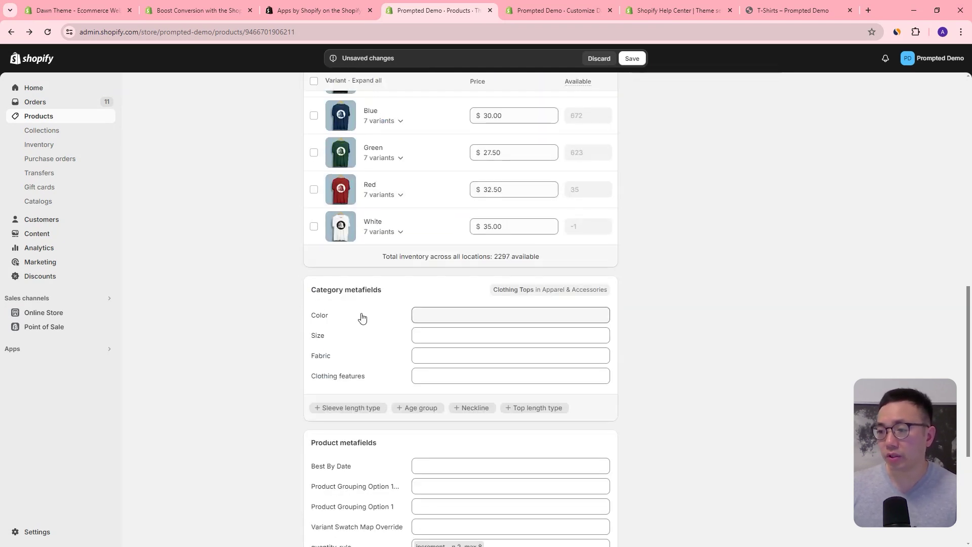
{"action": "scroll", "coordinate": [280, 275], "scroll_direction": "up", "scroll_amount": 1}
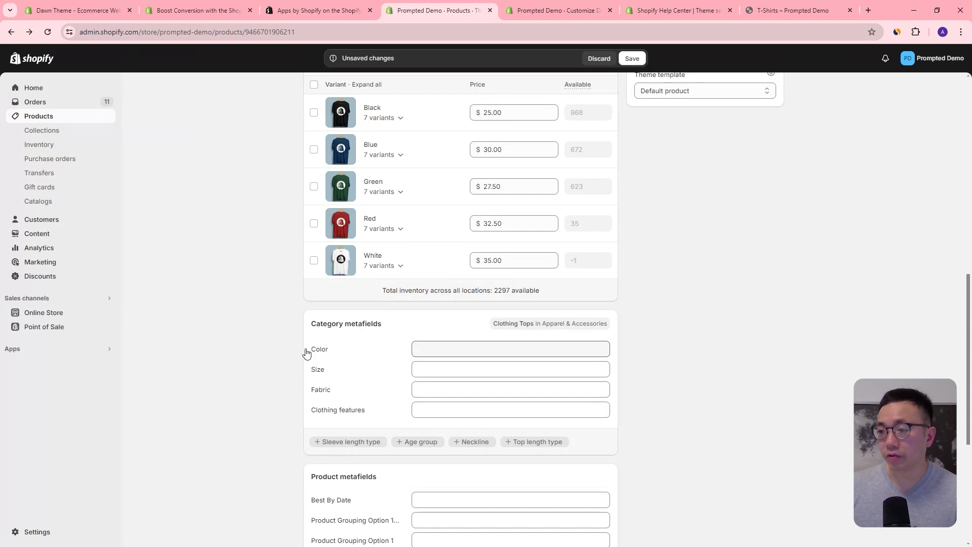
{"action": "scroll", "coordinate": [275, 267], "scroll_direction": "up", "scroll_amount": 3}
{"action": "scroll", "coordinate": [246, 247], "scroll_direction": "up", "scroll_amount": 1}
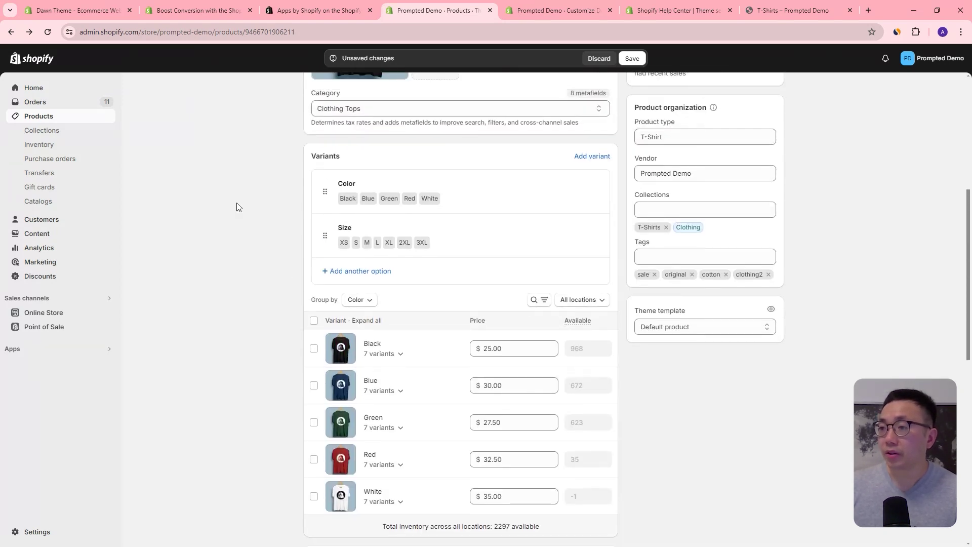
{"action": "left_click", "coordinate": [495, 198]}
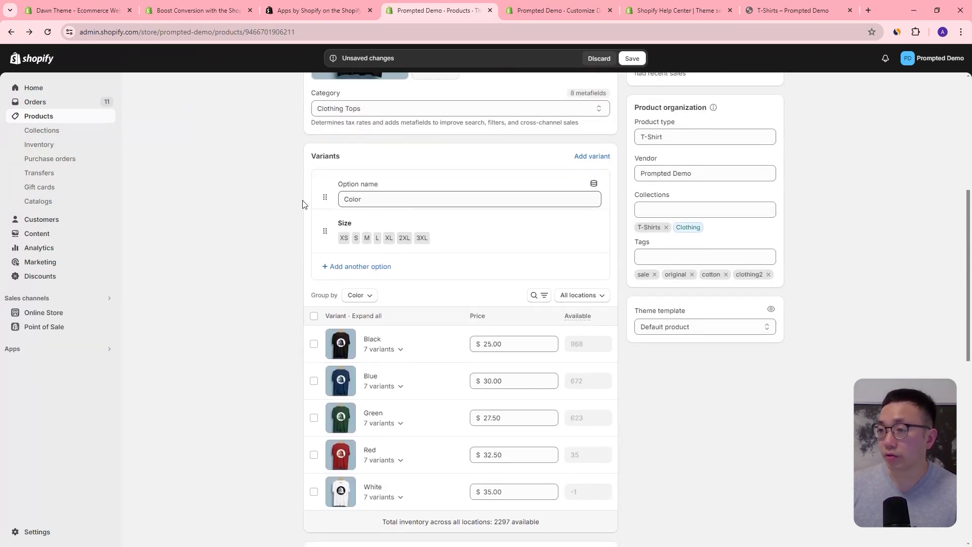
{"action": "left_click", "coordinate": [595, 184]}
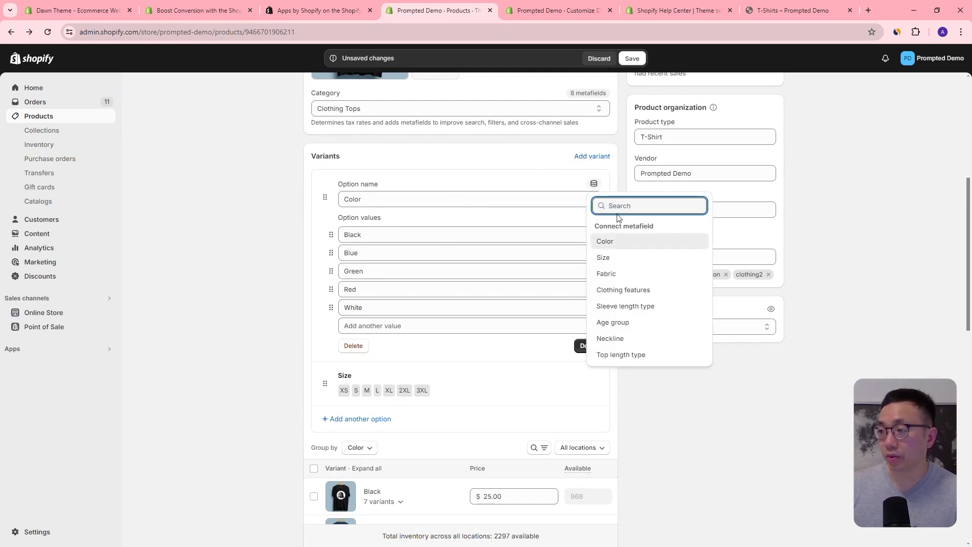
{"action": "left_click", "coordinate": [605, 242]}
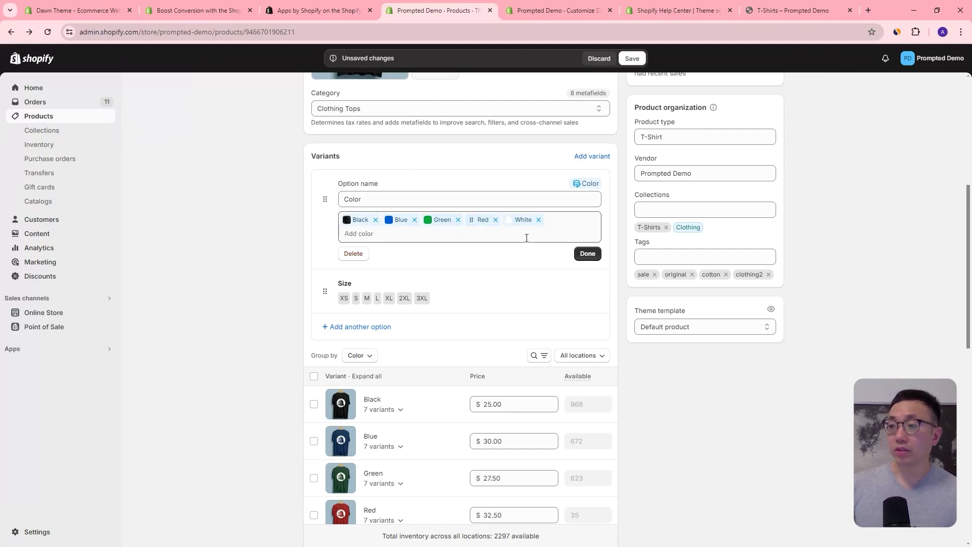
{"action": "left_click", "coordinate": [587, 253]}
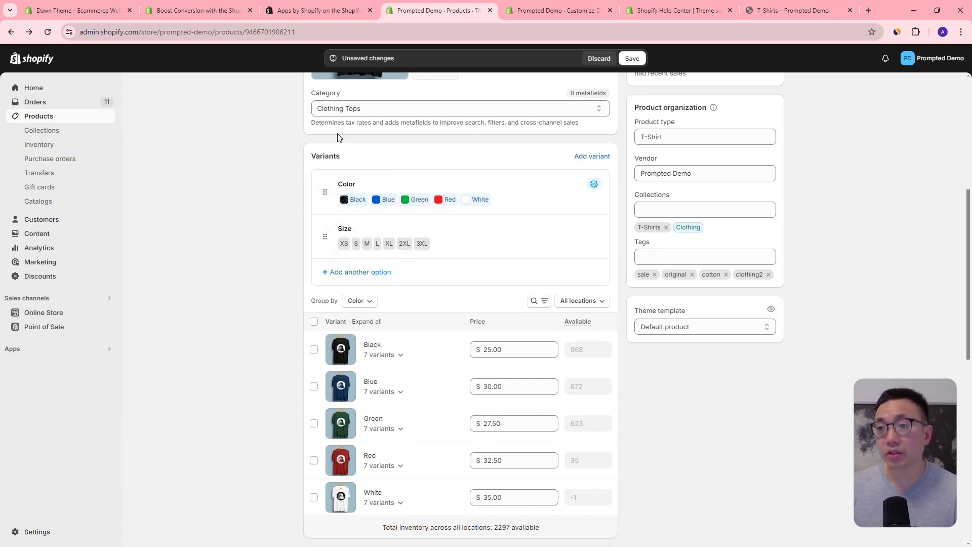
Open the store's metaobjects in a separate browser tab and show the entries of the Color definition
{"action": "right_click", "coordinate": [42, 235]}
{"action": "left_click", "coordinate": [70, 246]}
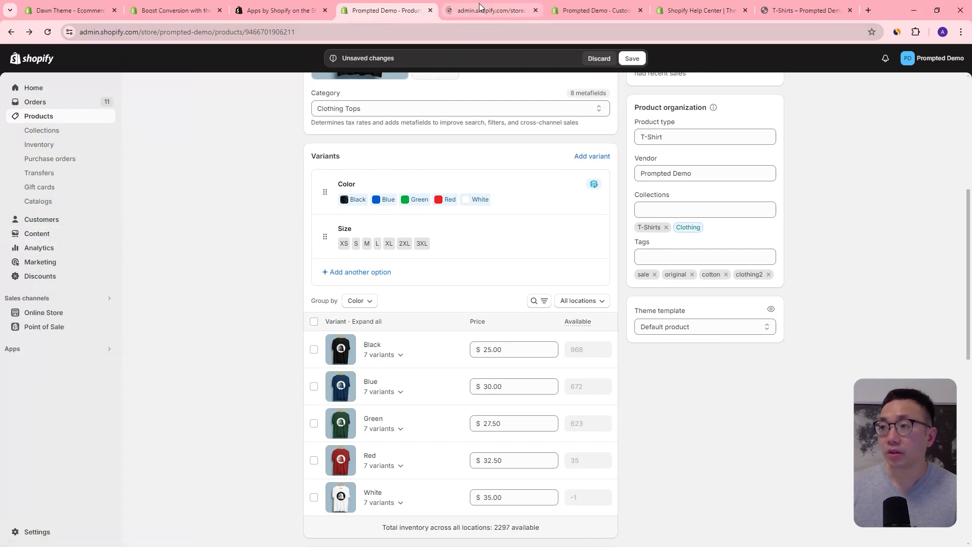
{"action": "left_click", "coordinate": [484, 11]}
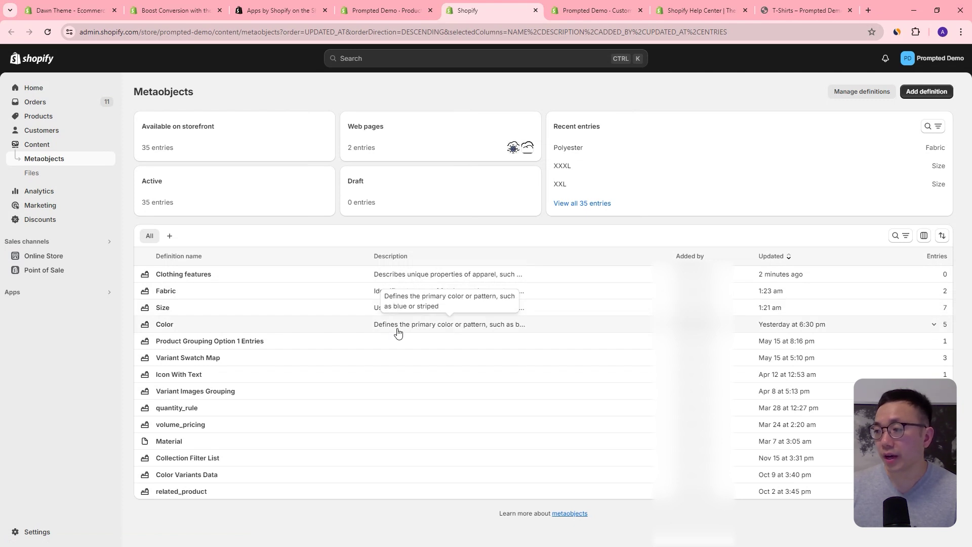
{"action": "left_click", "coordinate": [210, 330]}
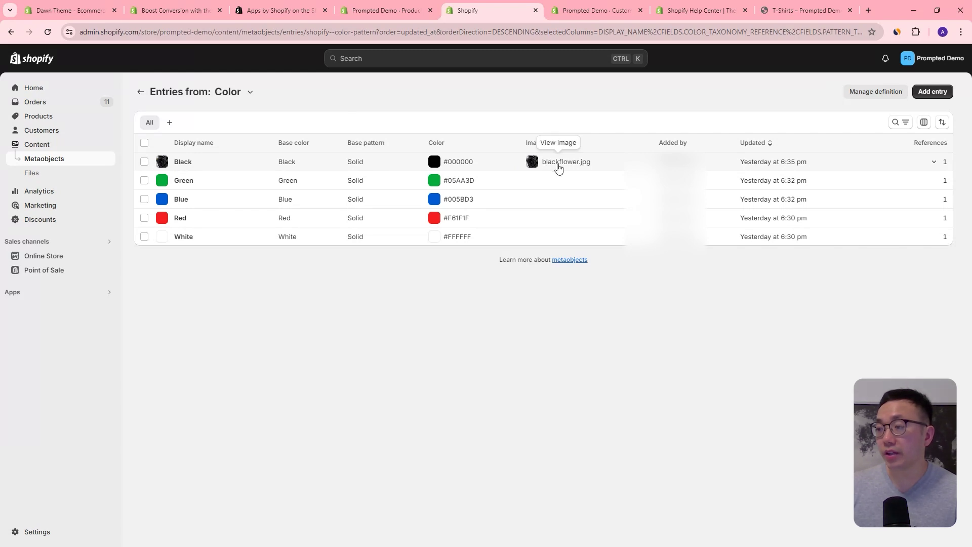
Open the Black color entry and examine its color value and swatch image without changing them
{"action": "left_click", "coordinate": [208, 161]}
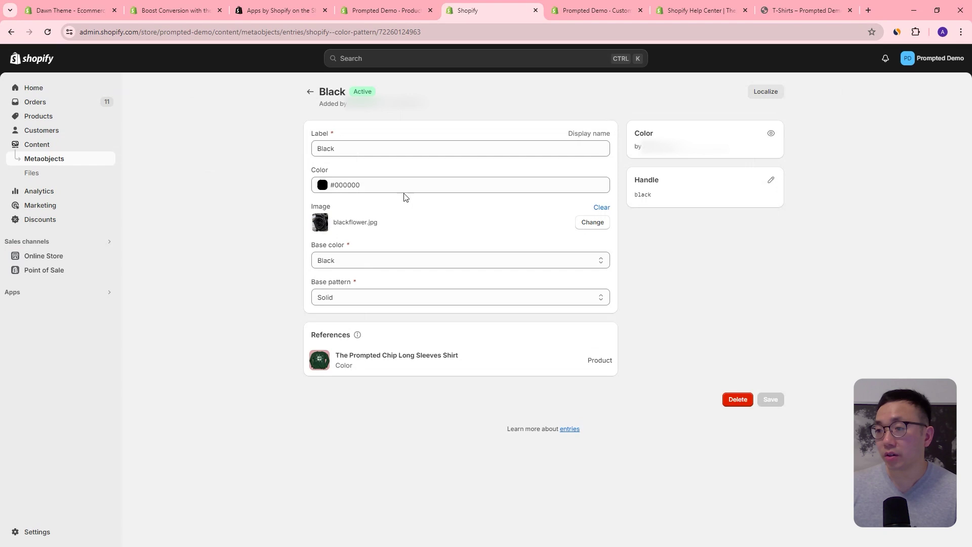
{"action": "left_click", "coordinate": [364, 184]}
{"action": "left_click", "coordinate": [227, 204]}
{"action": "left_click", "coordinate": [371, 187]}
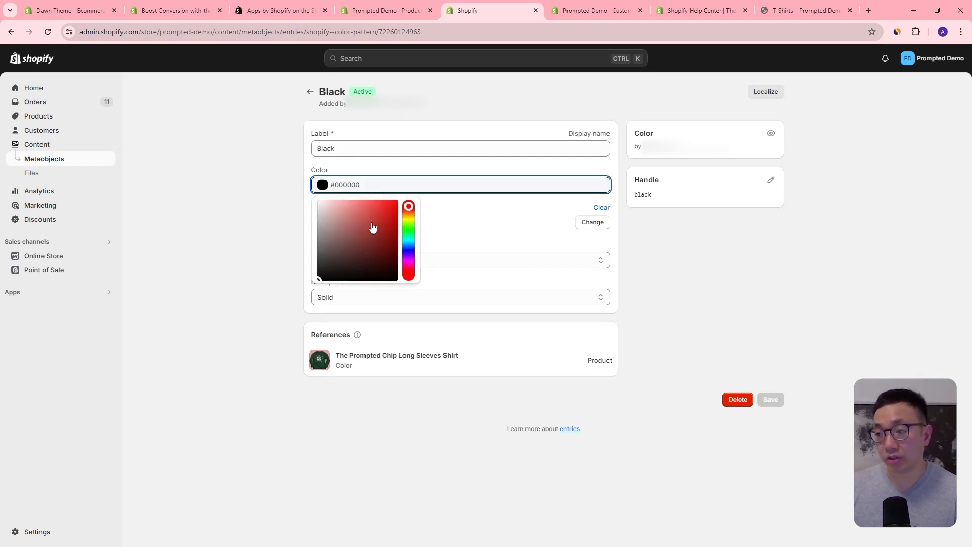
{"action": "left_click", "coordinate": [282, 190]}
{"action": "left_click", "coordinate": [363, 180]}
{"action": "left_click", "coordinate": [343, 185]}
{"action": "left_click", "coordinate": [251, 221]}
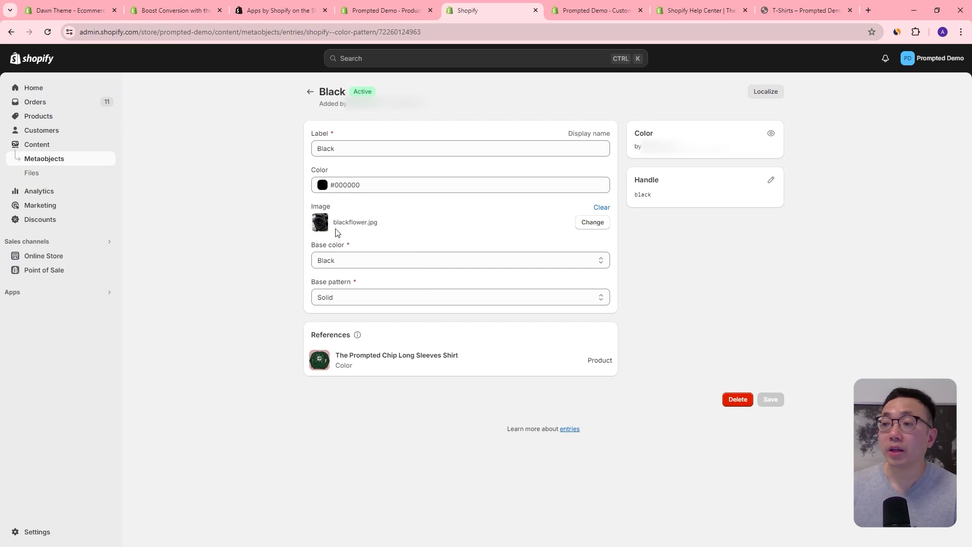
{"action": "mouse_move", "coordinate": [319, 229]}
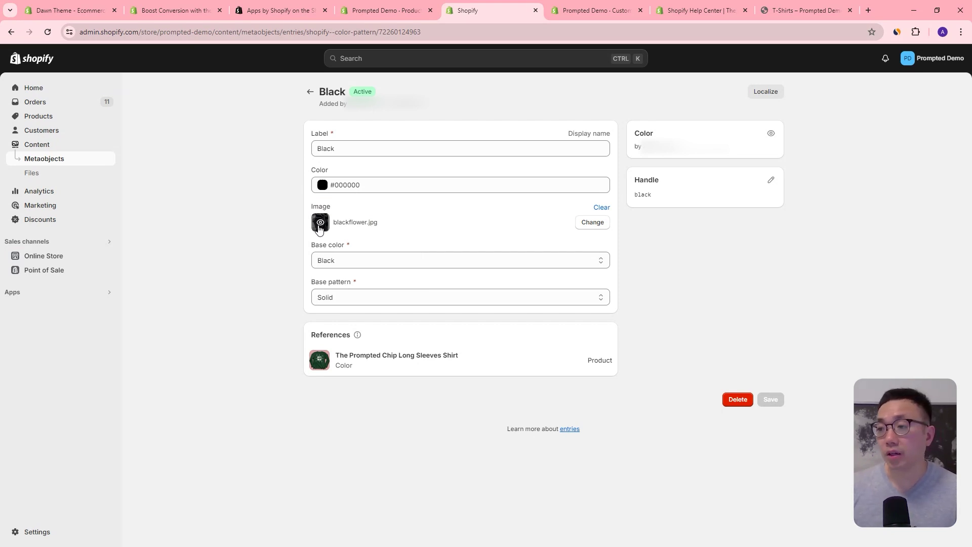
Open the Blue color entry, search the files for "blue", assign Blue_rose.webp as its image and save the entry
{"action": "left_click", "coordinate": [309, 92]}
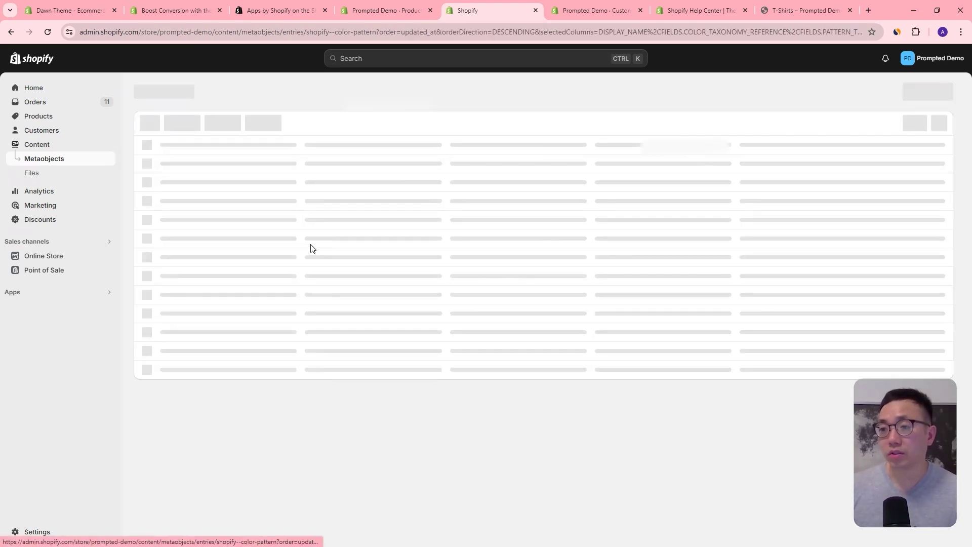
{"action": "left_click", "coordinate": [184, 200]}
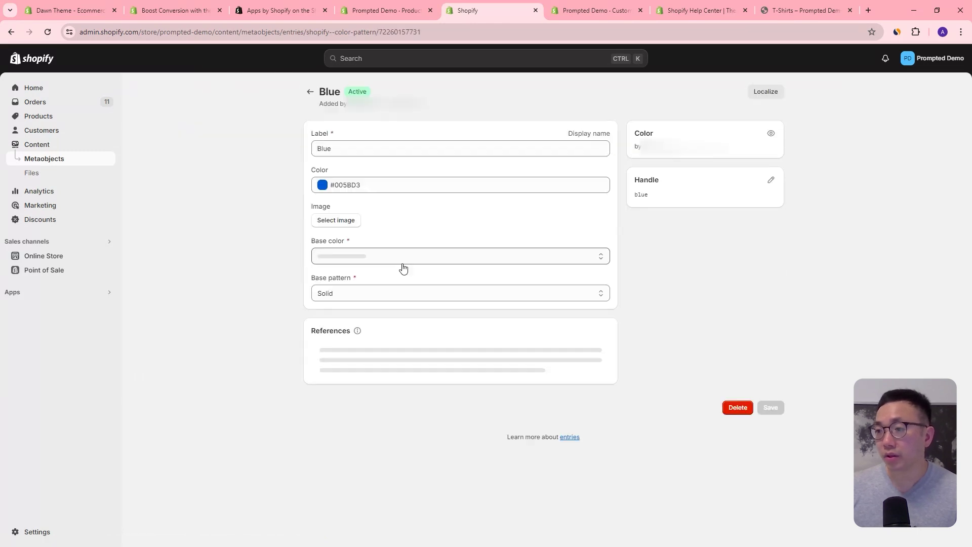
{"action": "left_click", "coordinate": [336, 221]}
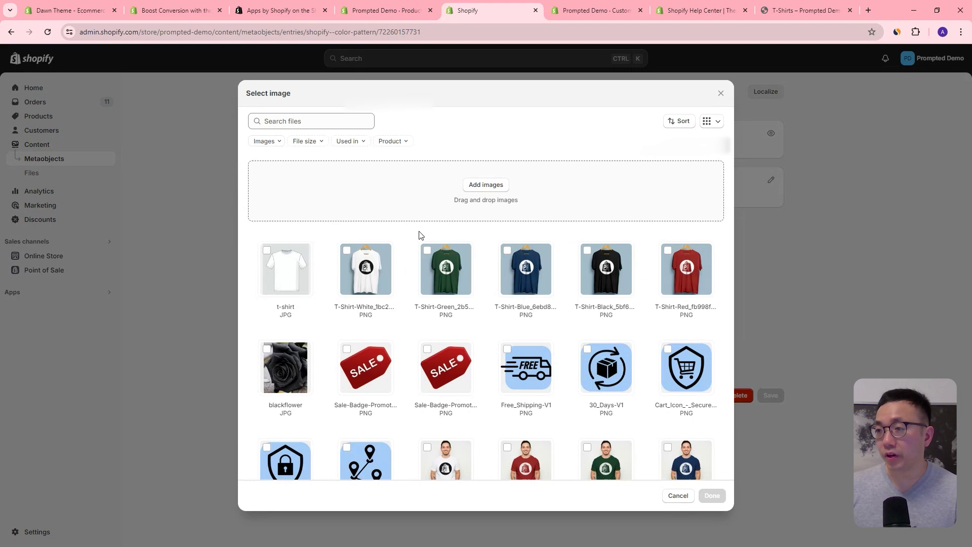
{"action": "left_click", "coordinate": [337, 127]}
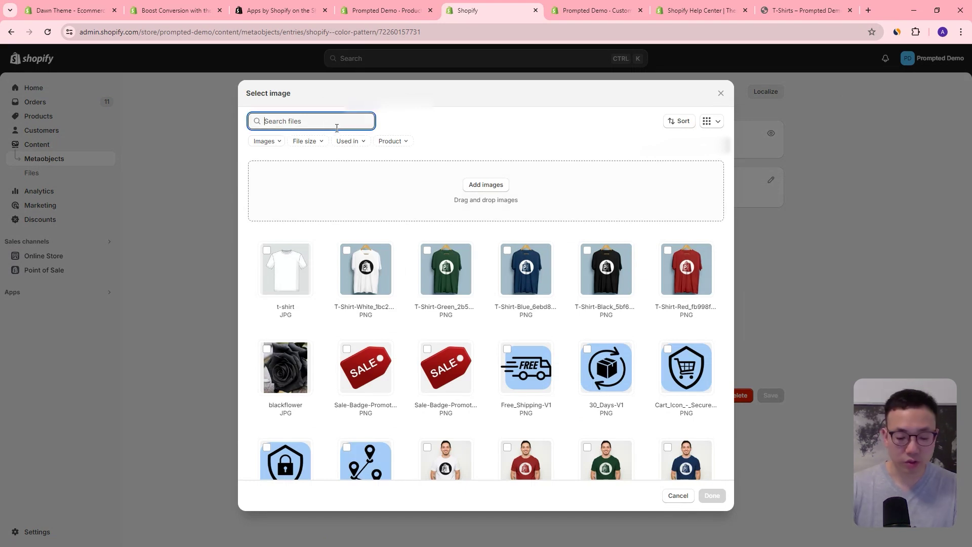
{"action": "type", "text": "blue"}
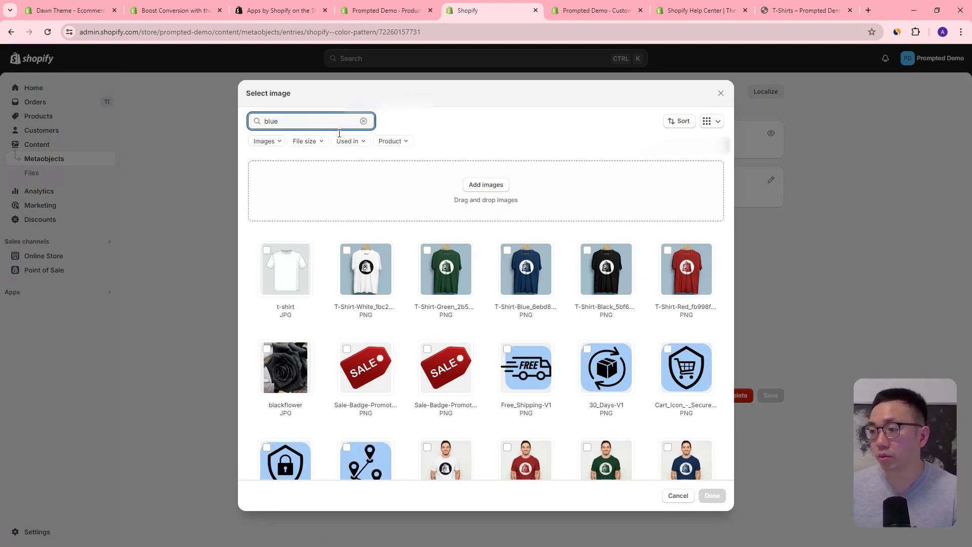
{"action": "left_click", "coordinate": [446, 374]}
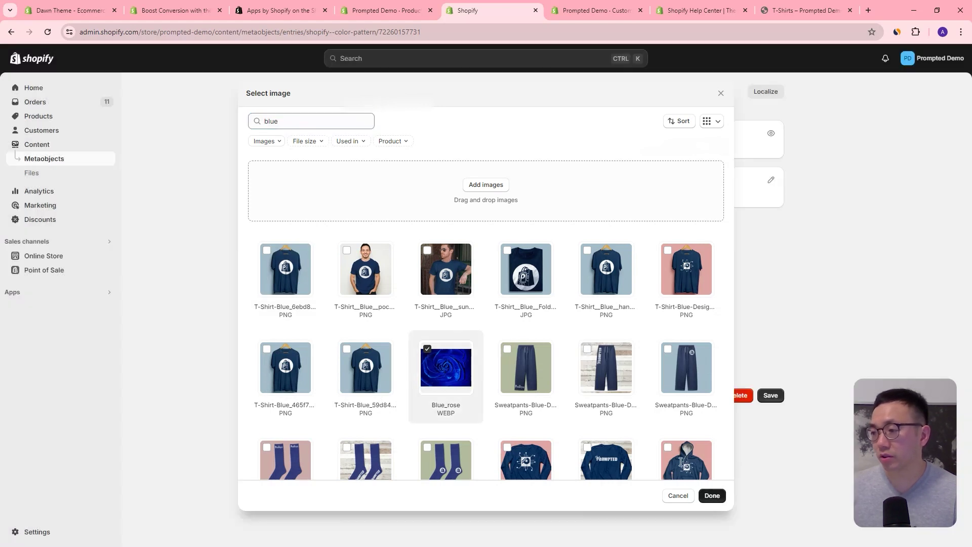
{"action": "left_click", "coordinate": [711, 496]}
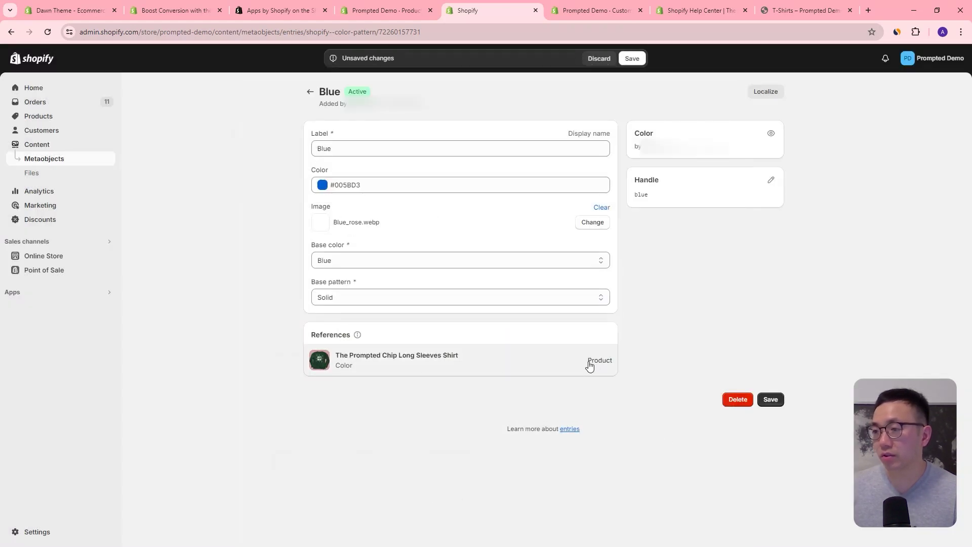
{"action": "left_click", "coordinate": [770, 399]}
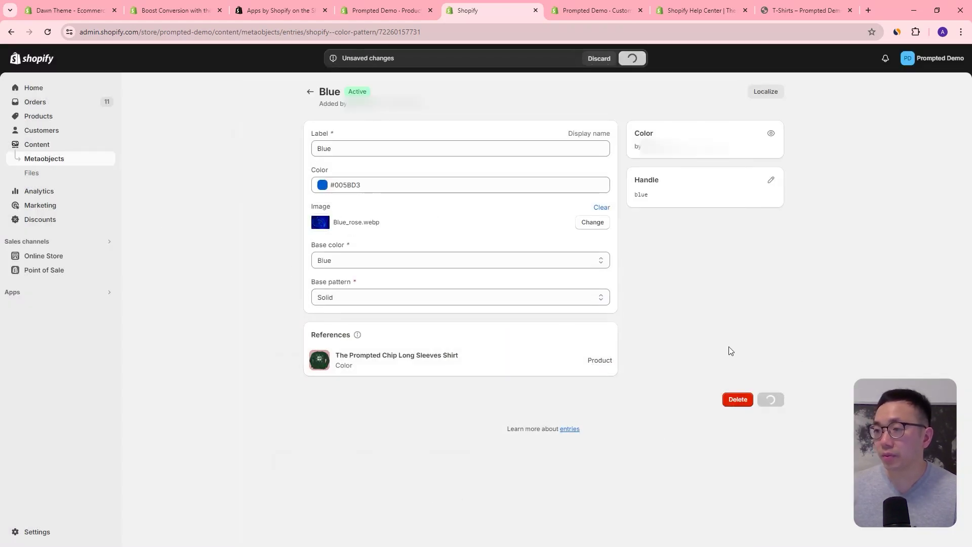
Return to the product's browser tab and look through the default color and pattern entries offered for its Color option
{"action": "left_click", "coordinate": [383, 10]}
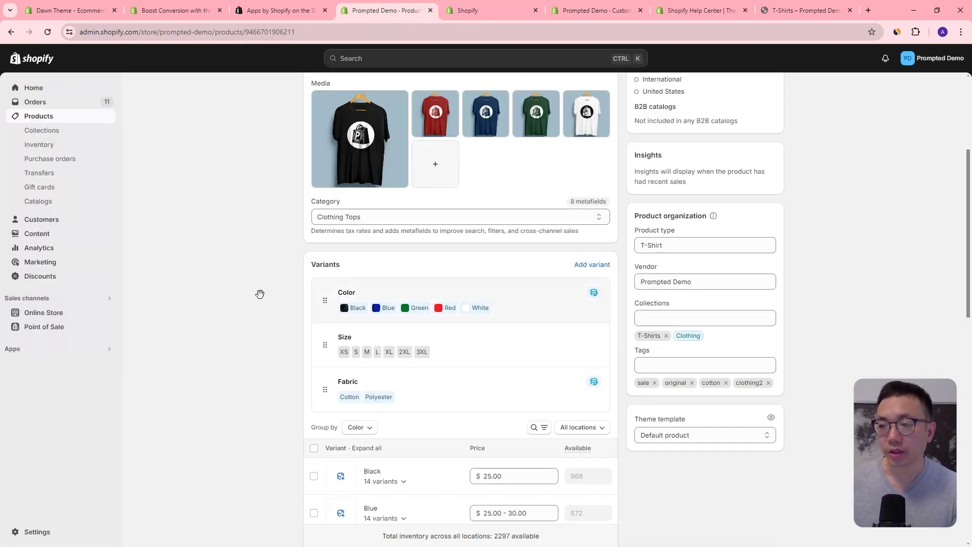
{"action": "left_click", "coordinate": [498, 310]}
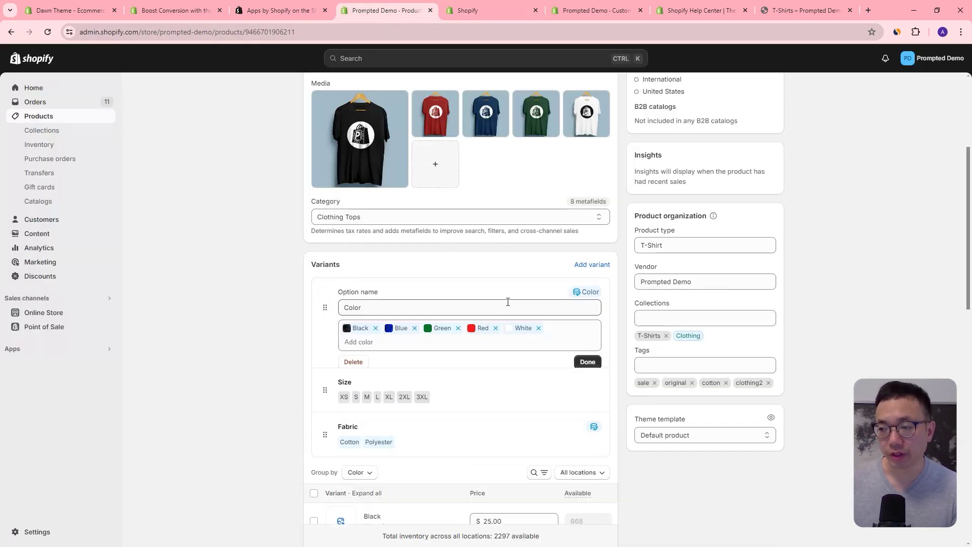
{"action": "left_click", "coordinate": [362, 344]}
{"action": "scroll", "coordinate": [440, 214], "scroll_direction": "down", "scroll_amount": 3}
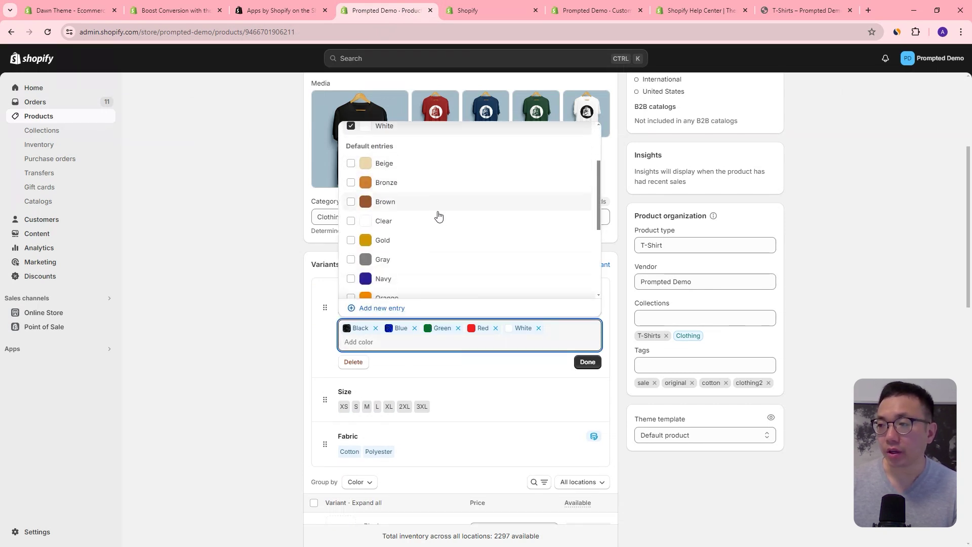
{"action": "scroll", "coordinate": [466, 229], "scroll_direction": "down", "scroll_amount": 6}
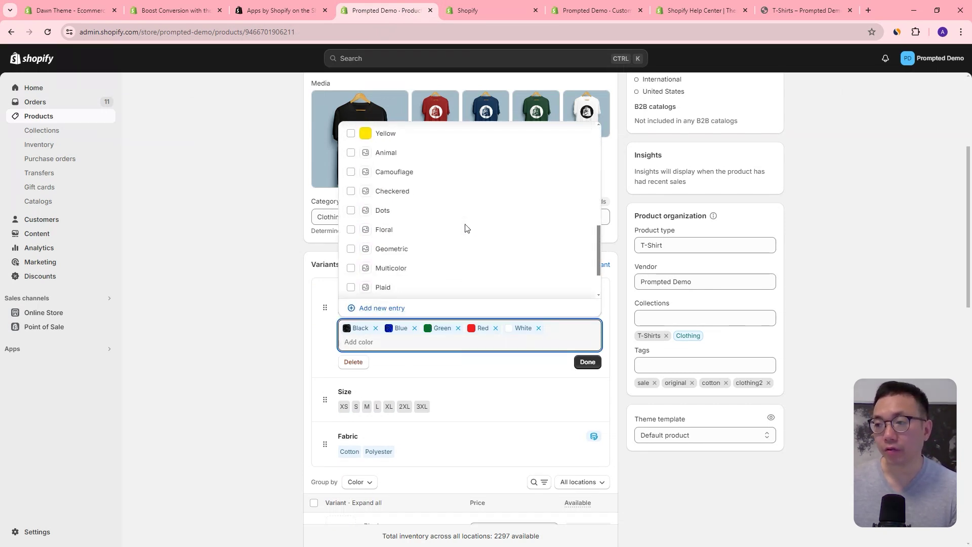
{"action": "scroll", "coordinate": [389, 223], "scroll_direction": "up", "scroll_amount": 3}
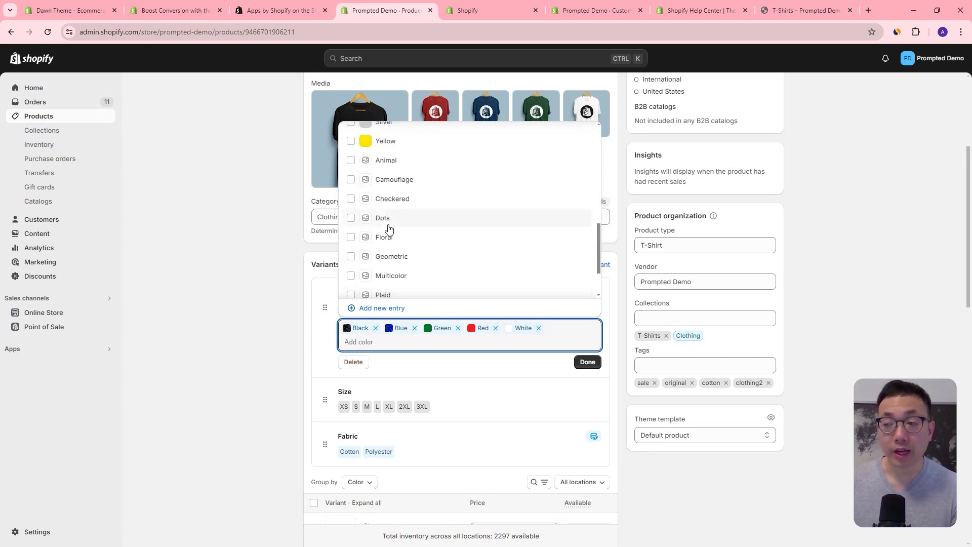
{"action": "scroll", "coordinate": [398, 213], "scroll_direction": "down", "scroll_amount": 3}
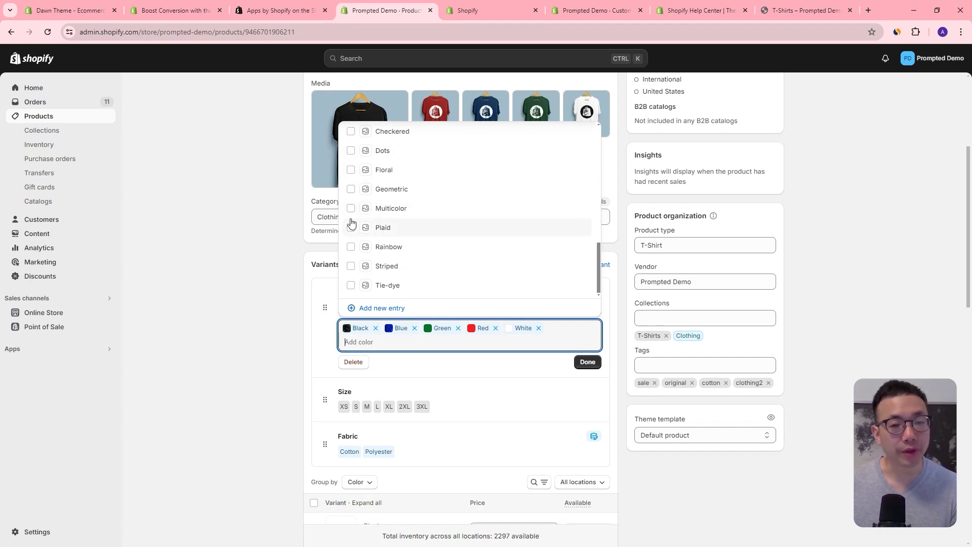
{"action": "scroll", "coordinate": [468, 276], "scroll_direction": "up", "scroll_amount": 3}
{"action": "scroll", "coordinate": [468, 277], "scroll_direction": "up", "scroll_amount": 5}
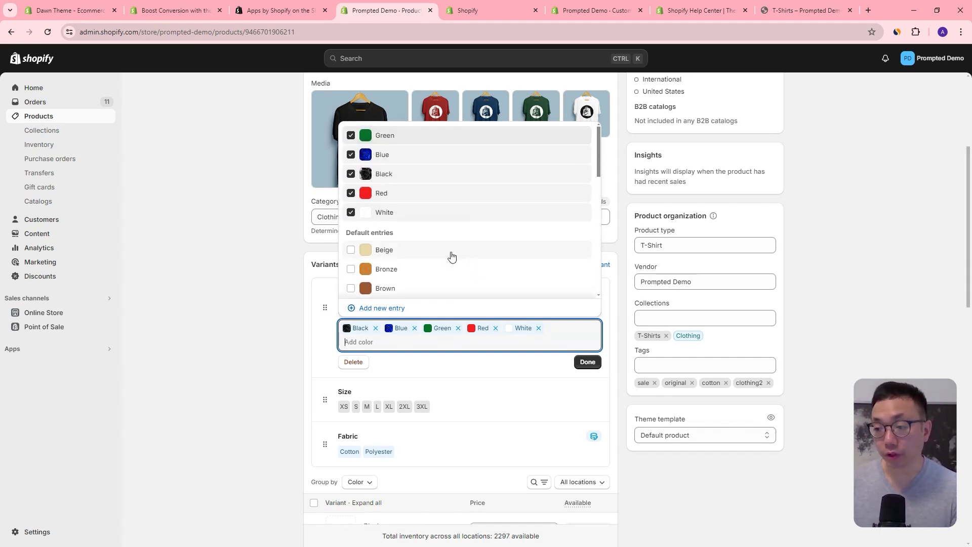
{"action": "scroll", "coordinate": [417, 277], "scroll_direction": "down", "scroll_amount": 2}
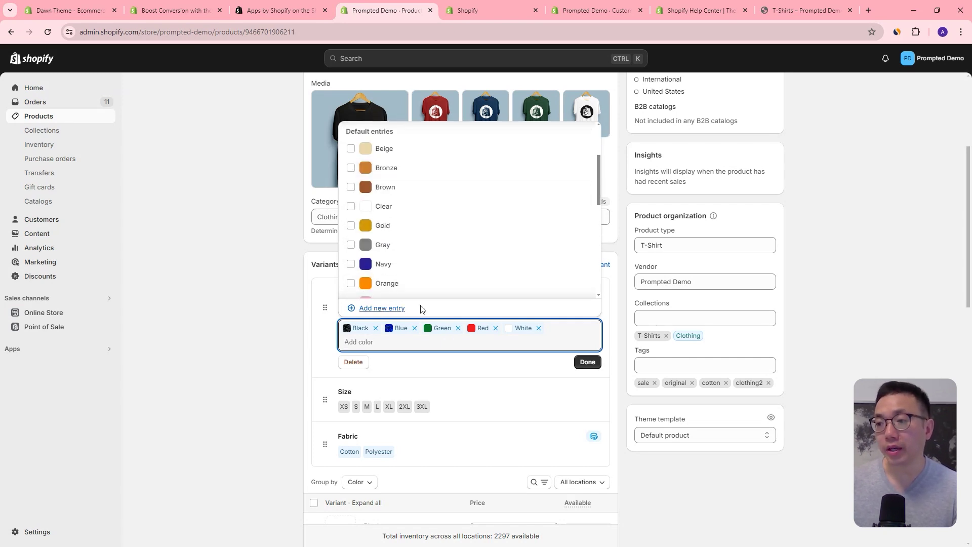
Start a new Color entry labelled Hot Red and set its color to #FF5000
{"action": "left_click", "coordinate": [382, 308]}
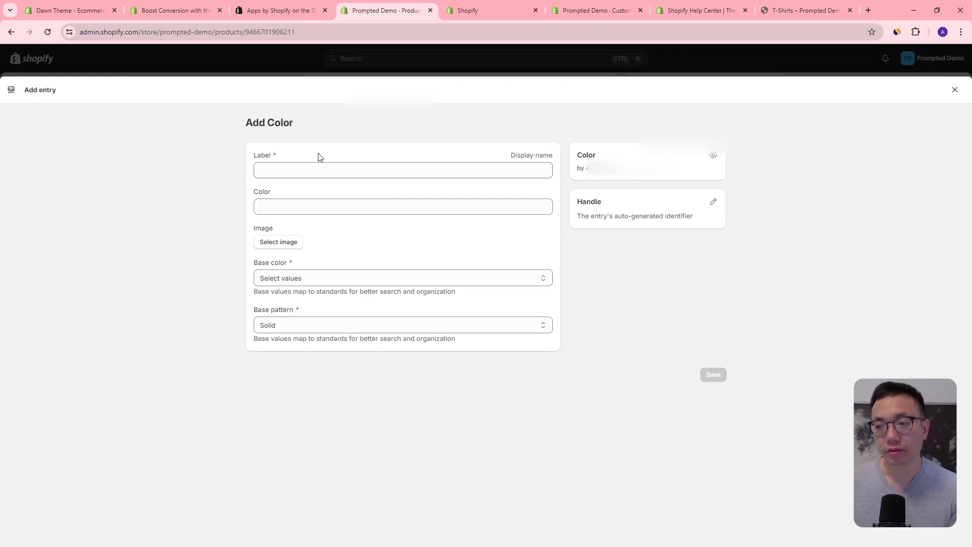
{"action": "left_click", "coordinate": [312, 171]}
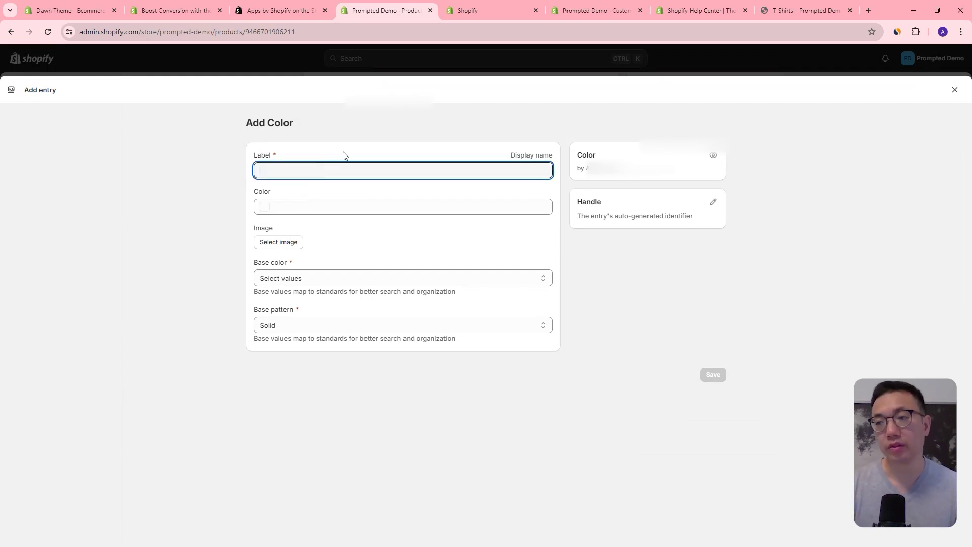
{"action": "type", "text": "Hot Red"}
{"action": "left_click", "coordinate": [295, 211]}
{"action": "type", "text": "#F61F1F"}
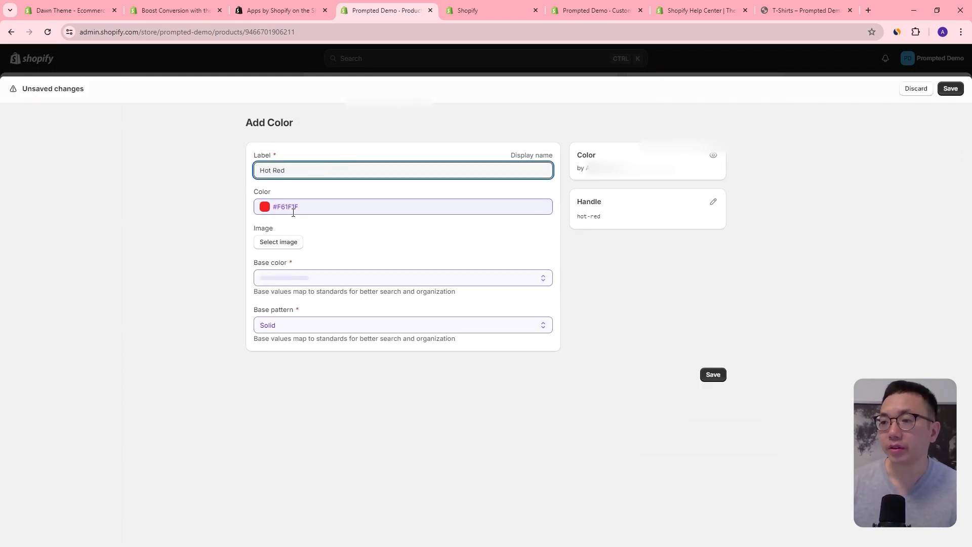
{"action": "left_click_drag", "start_coordinate": [349, 230], "coordinate": [349, 233]}
{"action": "left_click", "coordinate": [337, 225]}
{"action": "left_click", "coordinate": [472, 229]}
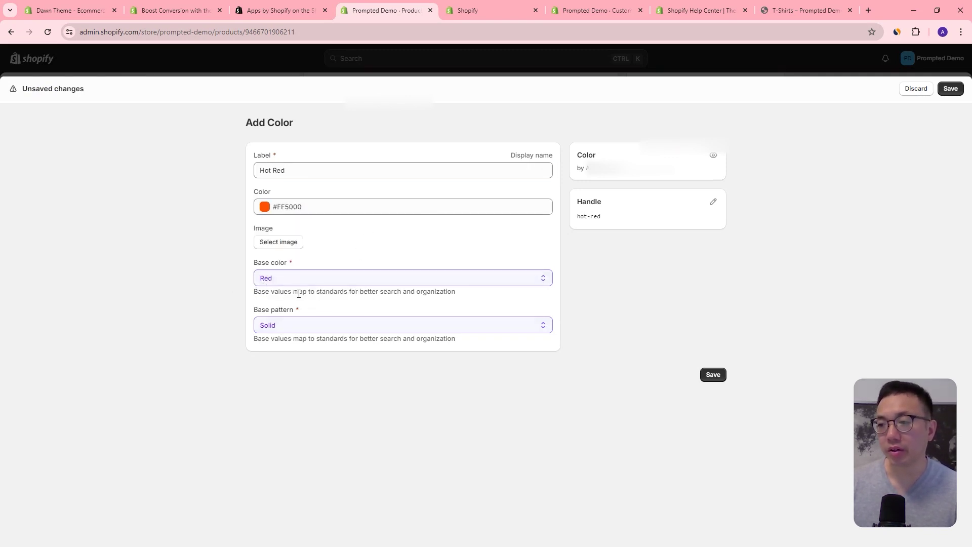
Save the Hot Red entry, finish editing the Color option and save the product
{"action": "left_click_drag", "start_coordinate": [310, 293], "coordinate": [516, 299]}
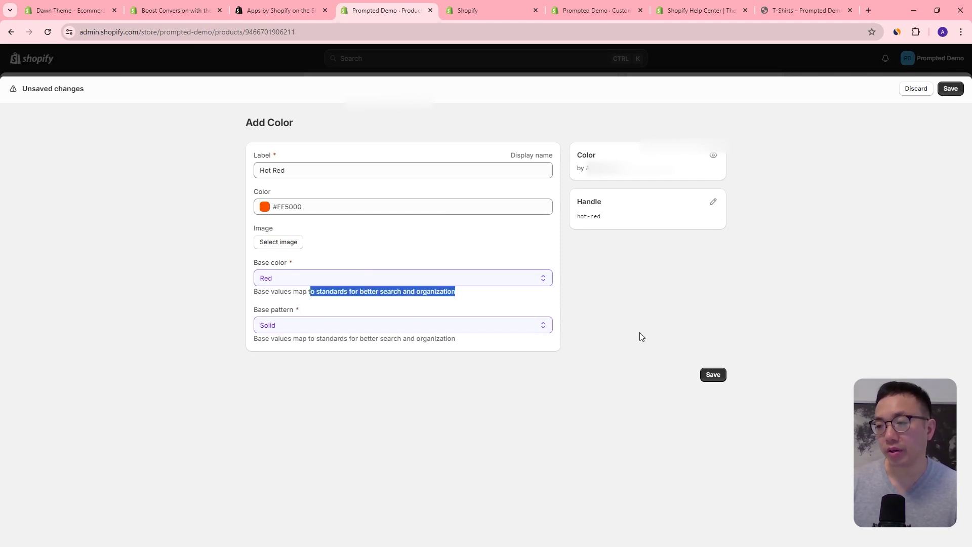
{"action": "left_click", "coordinate": [709, 303]}
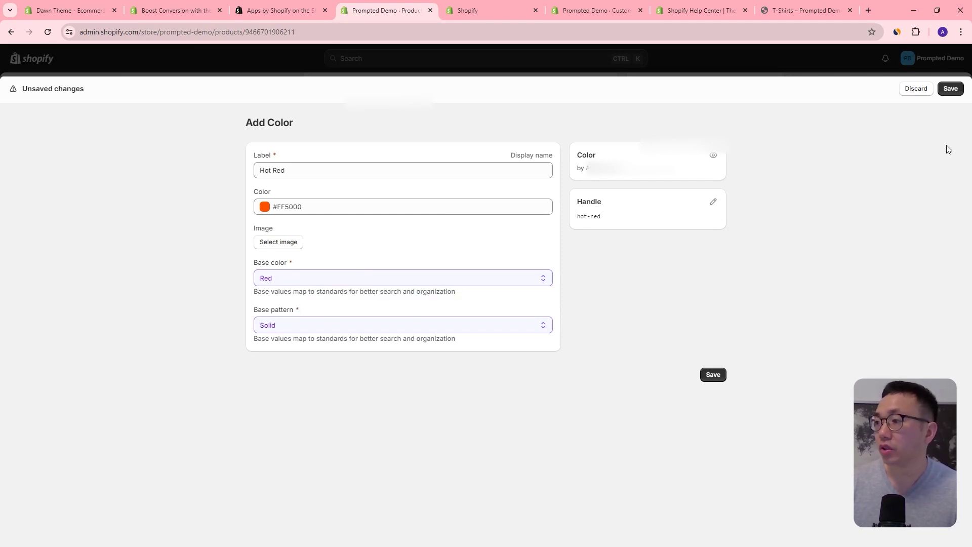
{"action": "left_click", "coordinate": [950, 91]}
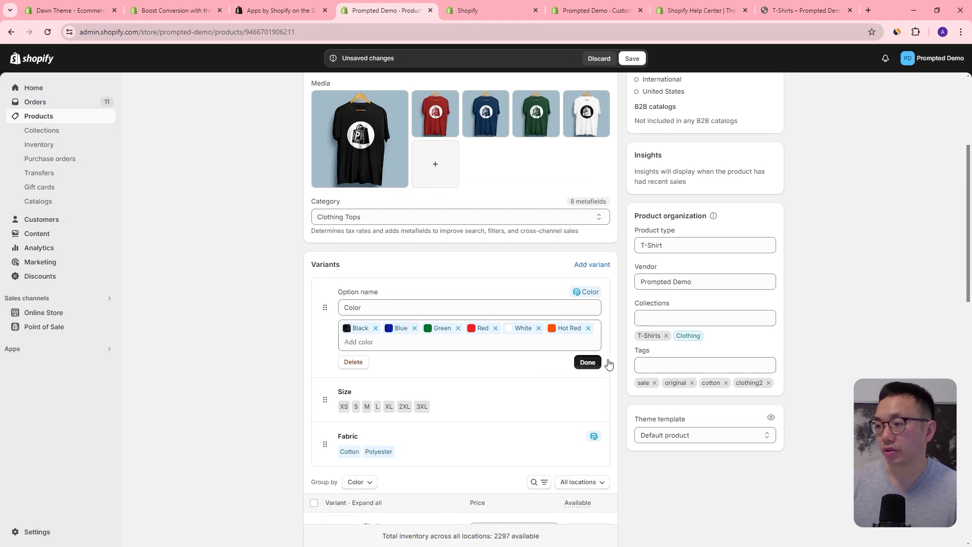
{"action": "left_click", "coordinate": [587, 362]}
{"action": "key", "text": "ctrl+s"}
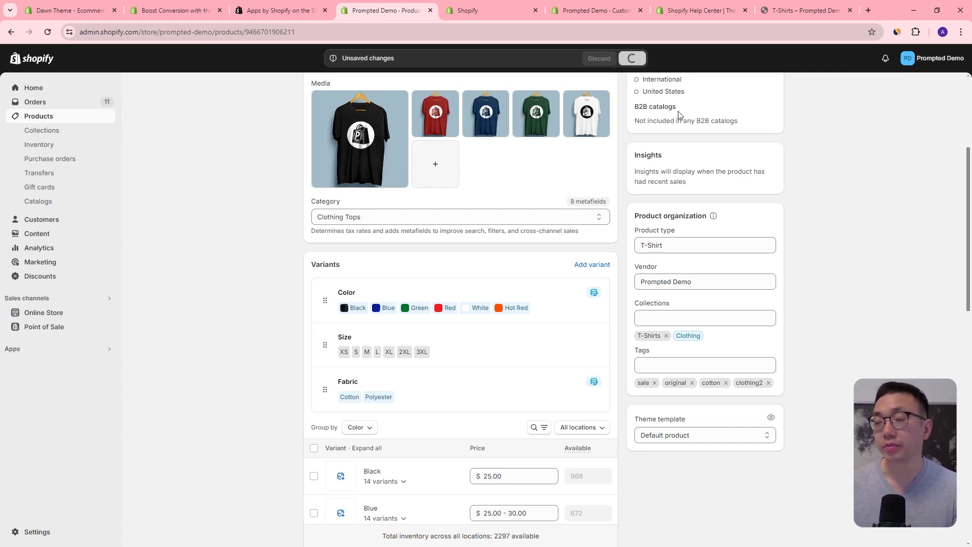
Remove Hot Red from the product's Color option and save the product, confirming deletion of its variants
{"action": "left_click", "coordinate": [560, 311]}
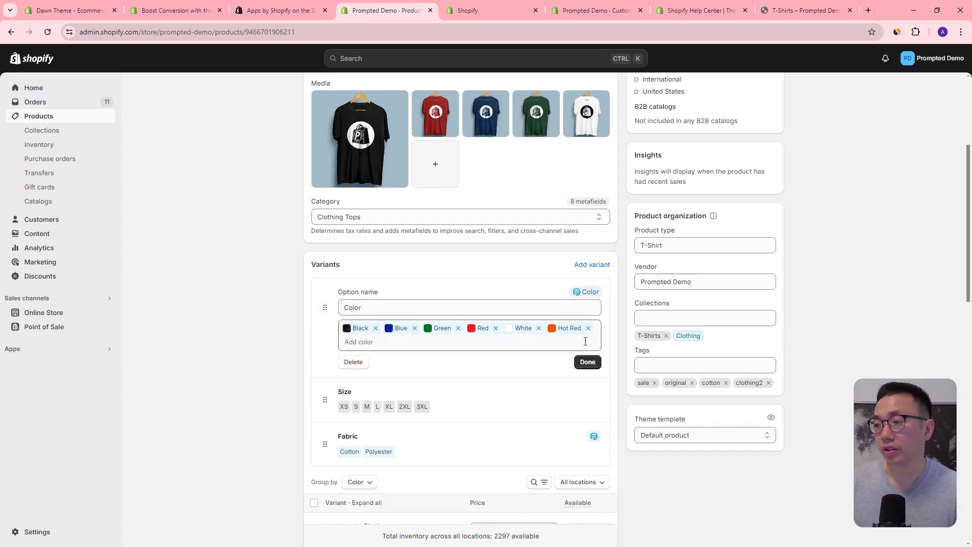
{"action": "left_click", "coordinate": [589, 329]}
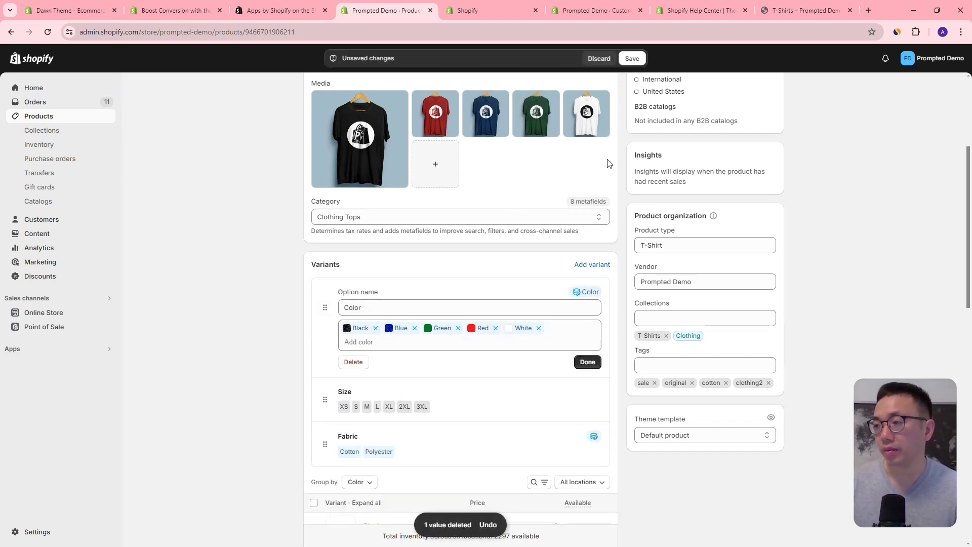
{"action": "left_click", "coordinate": [630, 59]}
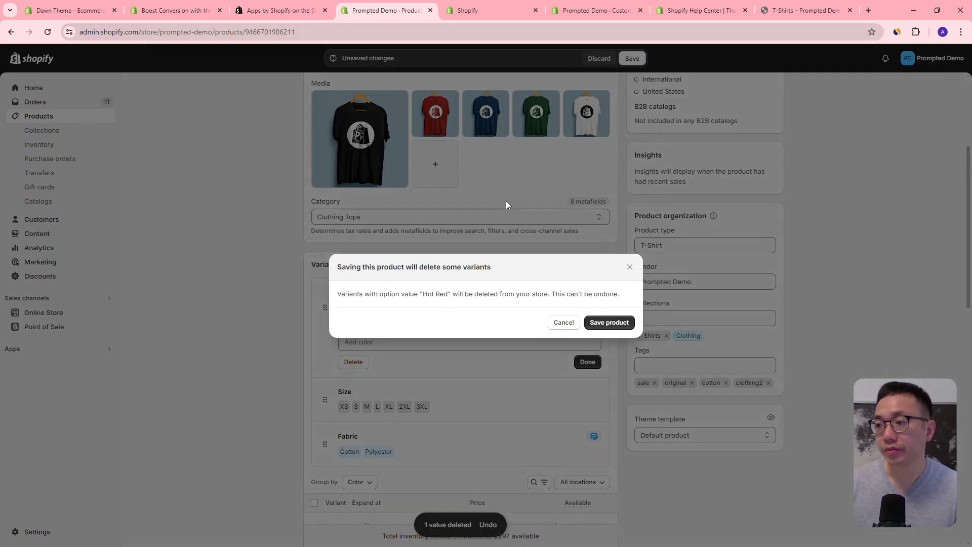
{"action": "left_click", "coordinate": [620, 321]}
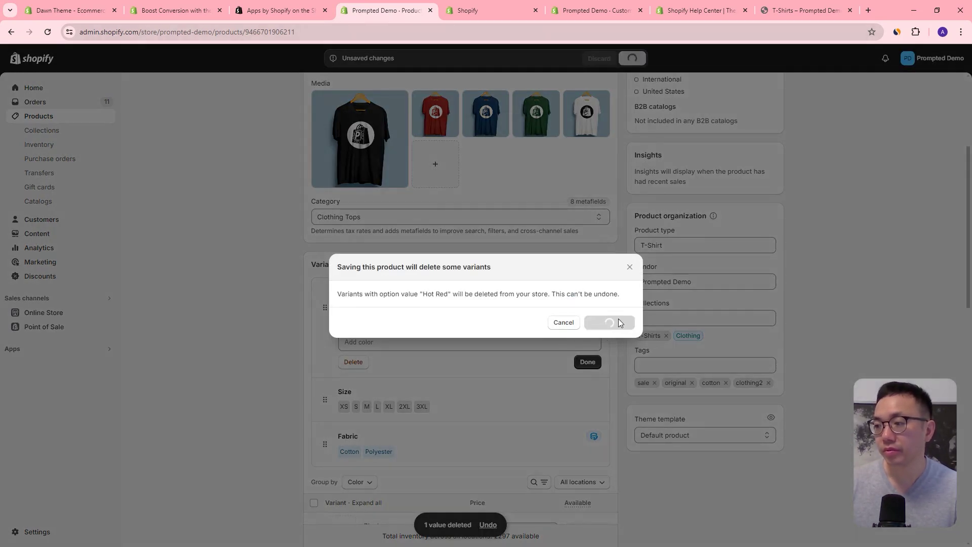
Reload the Color metaobject entries in the other browser tab and delete the Hot Red entry
{"action": "left_click", "coordinate": [467, 10]}
{"action": "left_click", "coordinate": [47, 32]}
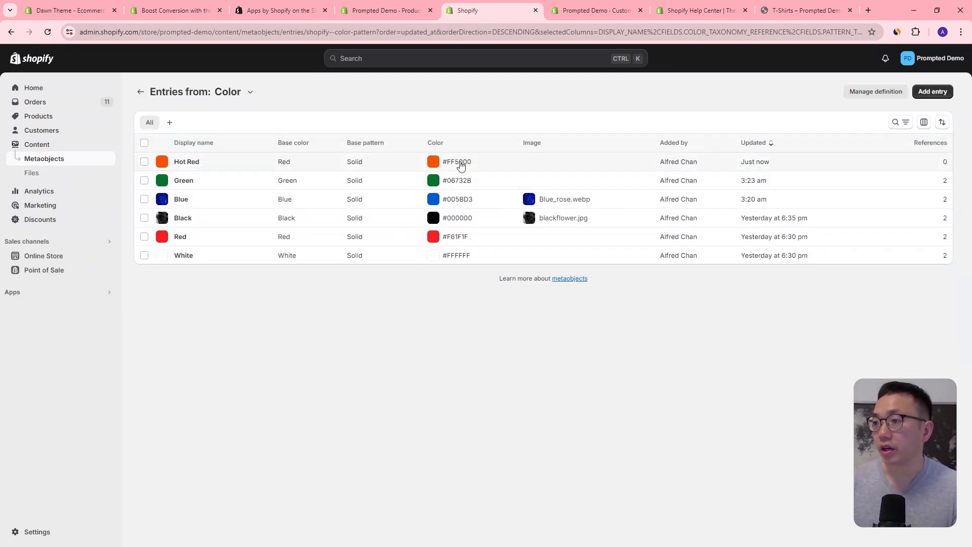
{"action": "left_click", "coordinate": [144, 161]}
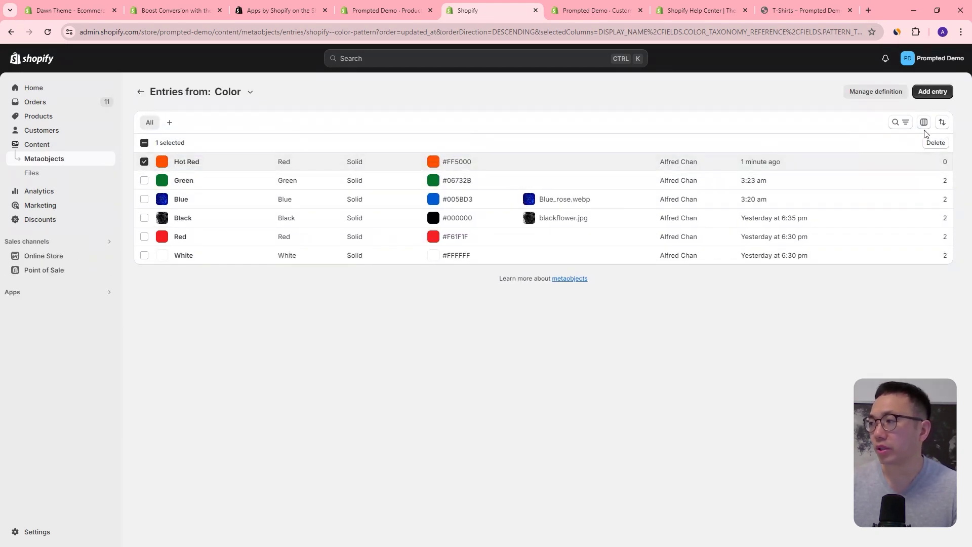
{"action": "left_click", "coordinate": [936, 143]}
{"action": "left_click", "coordinate": [620, 322]}
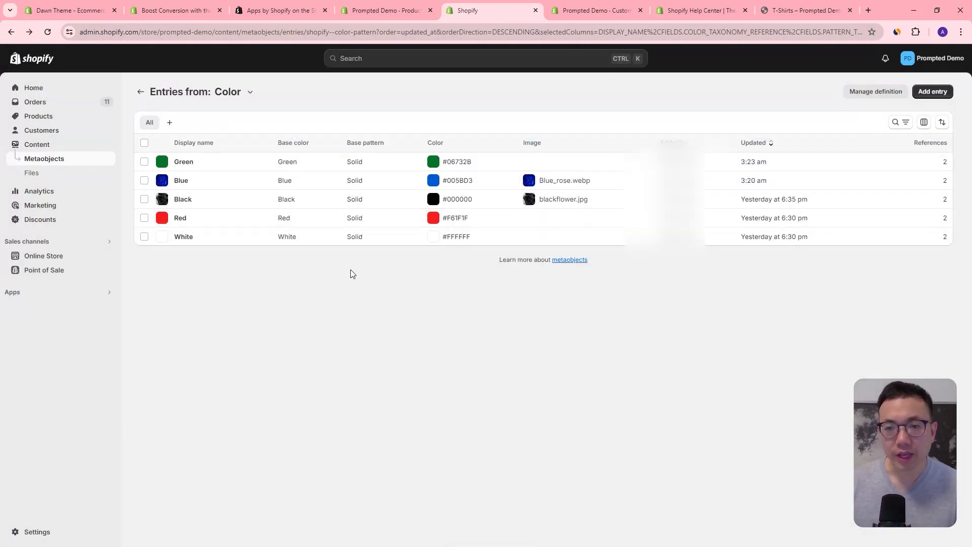
Publish Dawn v15.0.0 - FRESH from the theme library as the store's current theme
{"action": "left_click", "coordinate": [44, 255]}
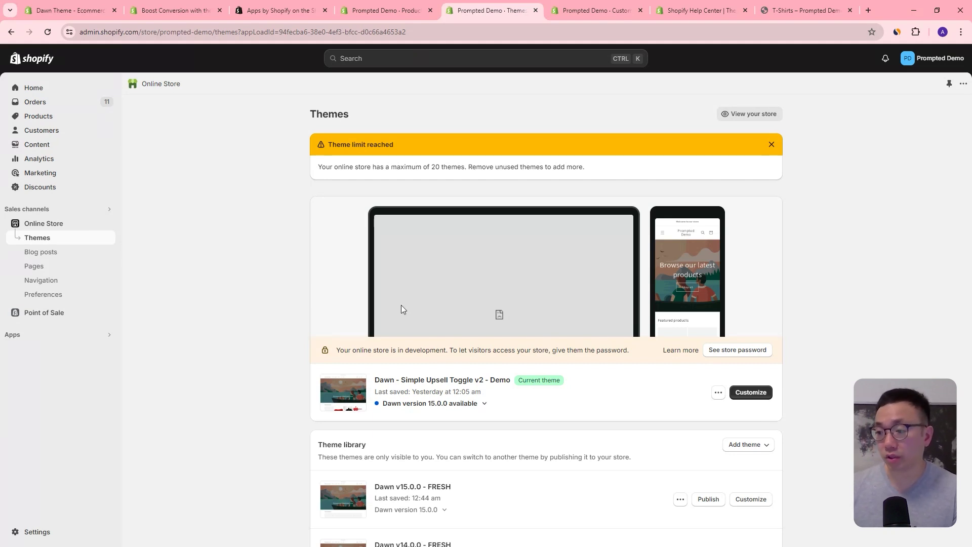
{"action": "scroll", "coordinate": [385, 375], "scroll_direction": "down", "scroll_amount": 2}
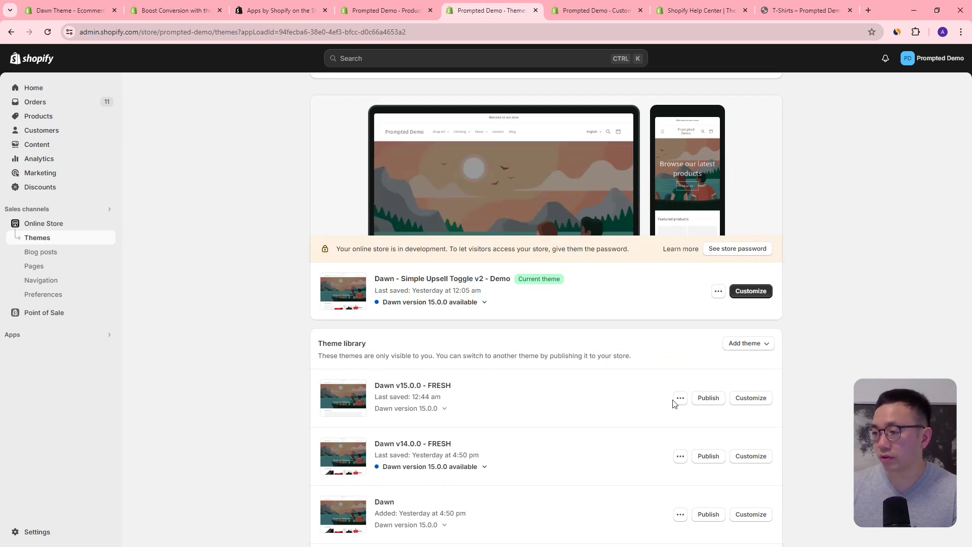
{"action": "left_click", "coordinate": [692, 396]}
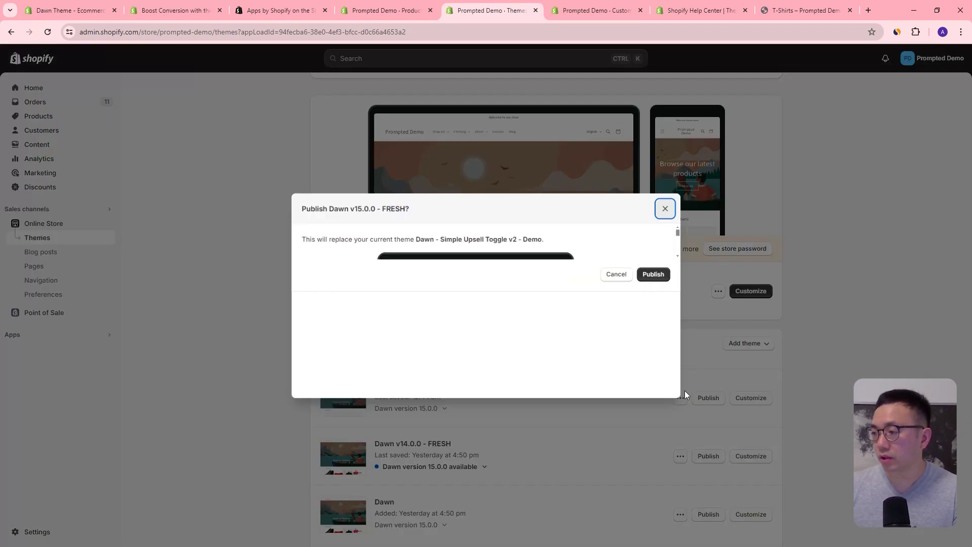
{"action": "left_click", "coordinate": [658, 382]}
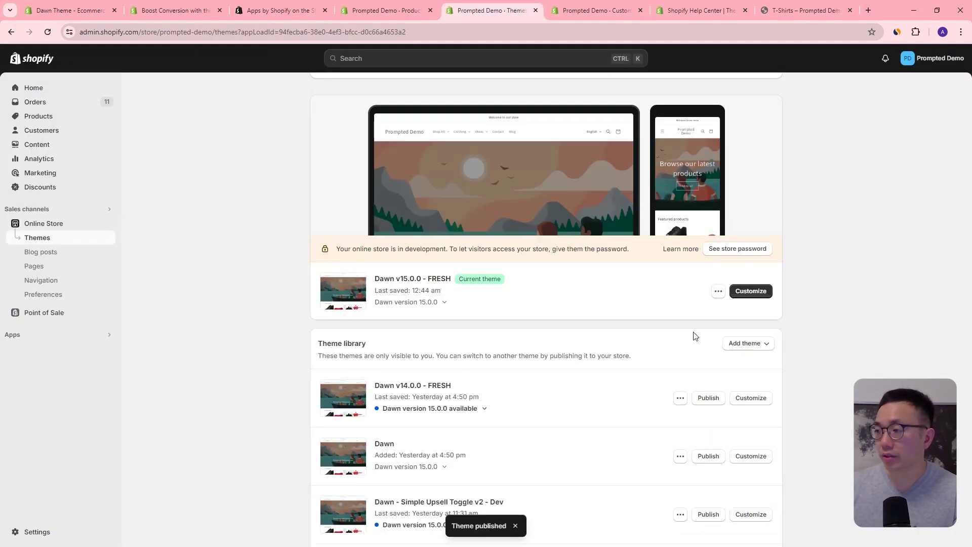
Open the published Dawn v15.0.0 - FRESH theme for customization and load the Default product template
{"action": "left_click", "coordinate": [756, 291]}
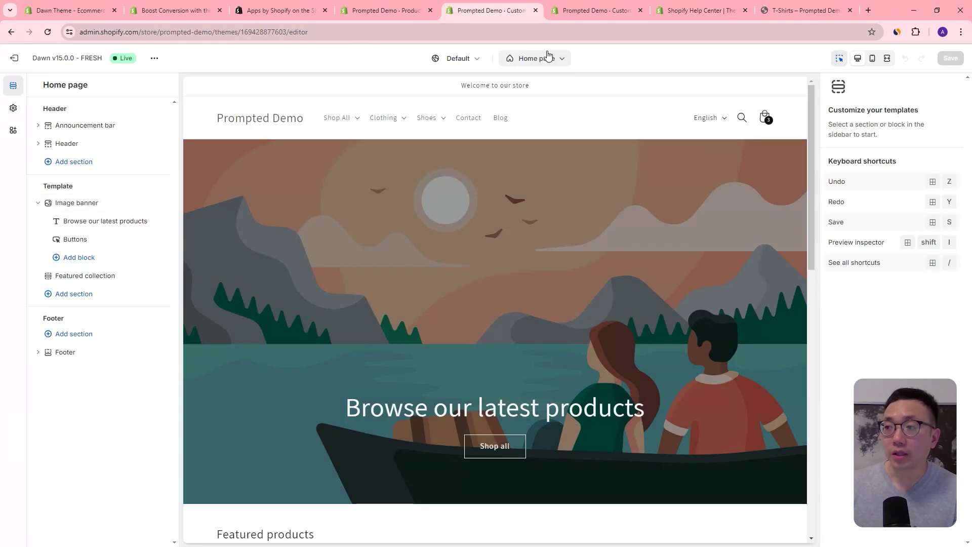
{"action": "left_click", "coordinate": [548, 55]}
{"action": "left_click", "coordinate": [521, 115]}
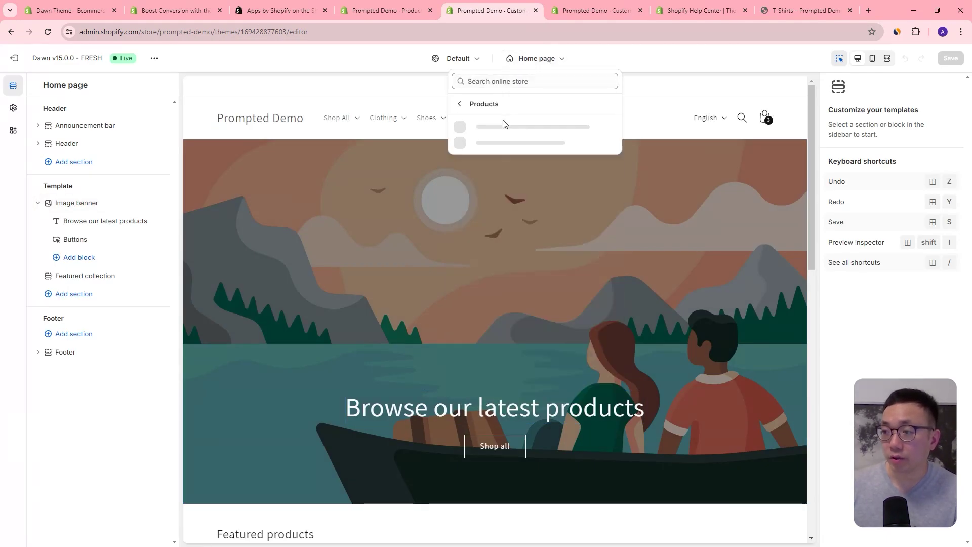
{"action": "left_click", "coordinate": [502, 131]}
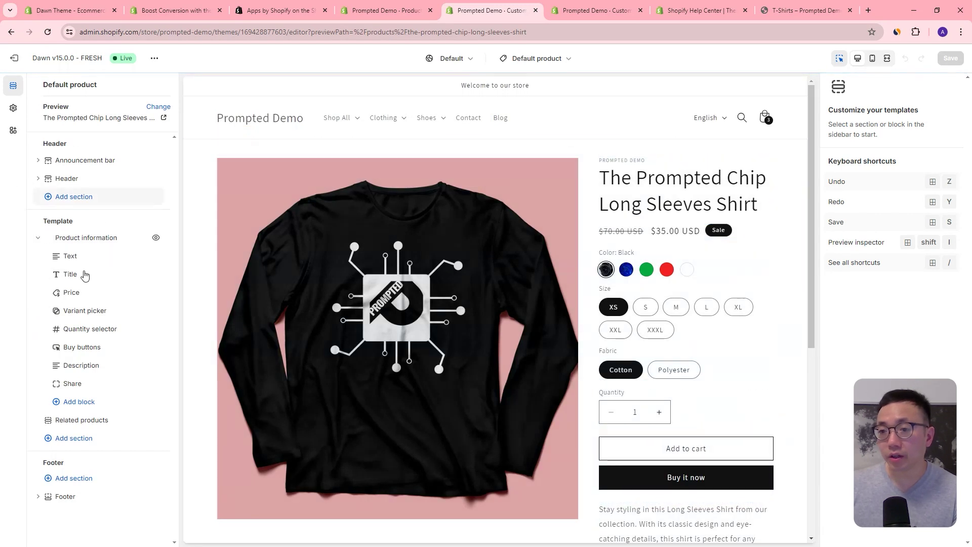
Open the Variant picker block's settings, try the Square and None swatch styles and set the swatch back to Circle
{"action": "left_click", "coordinate": [87, 318]}
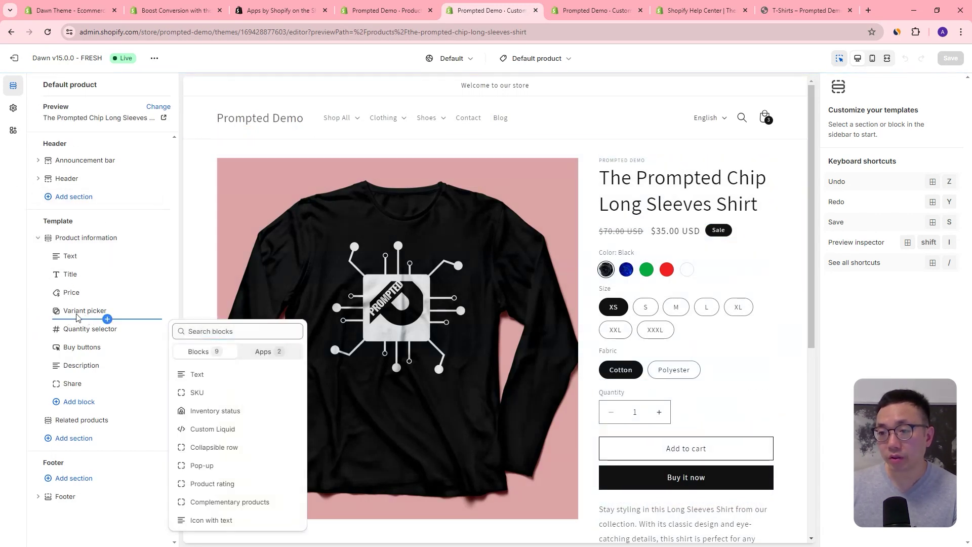
{"action": "key", "text": "Escape"}
{"action": "left_click", "coordinate": [78, 311]}
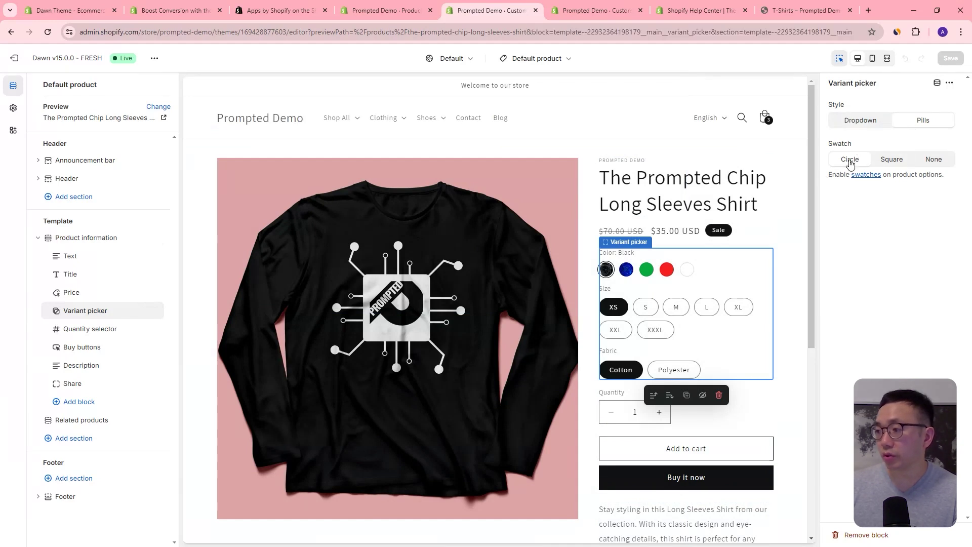
{"action": "left_click", "coordinate": [896, 163]}
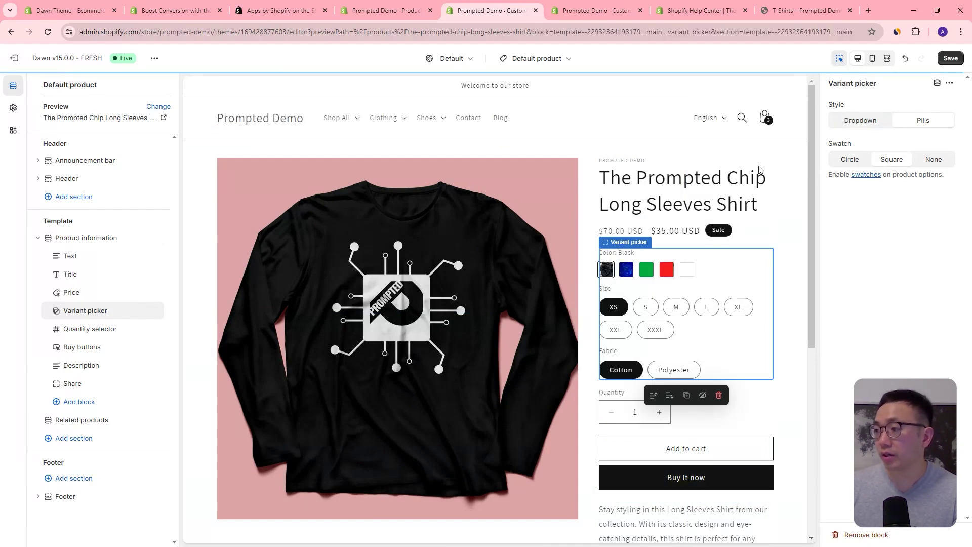
{"action": "left_click", "coordinate": [944, 163]}
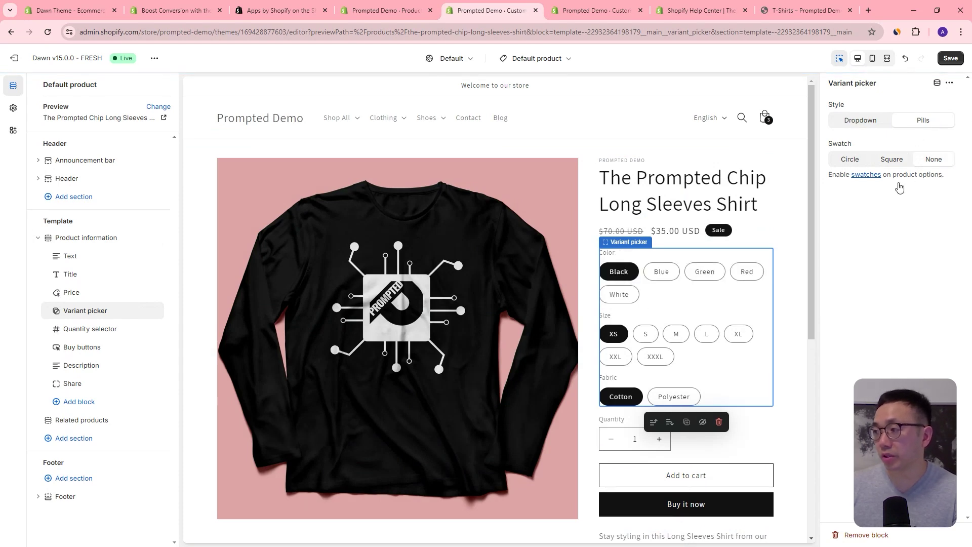
{"action": "left_click", "coordinate": [856, 165]}
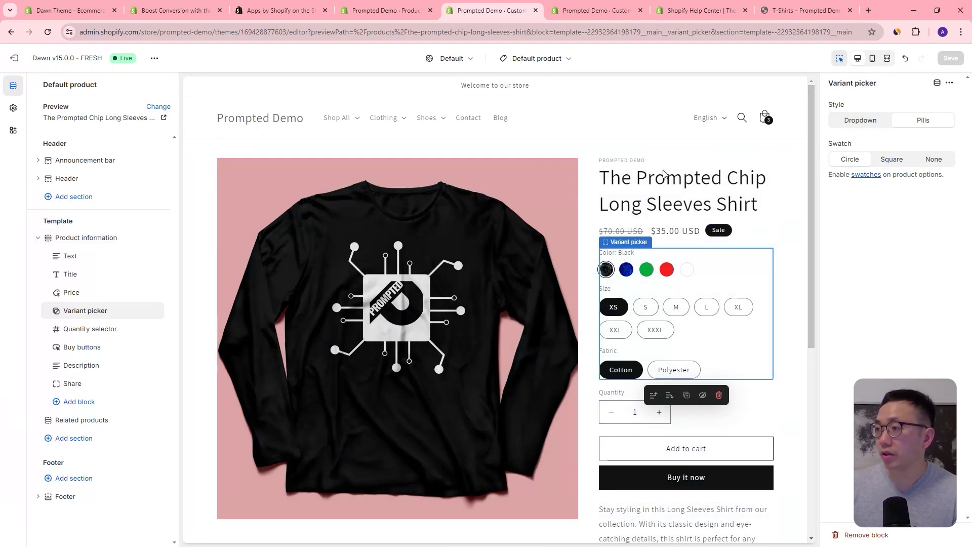
View the live storefront's T-Shirt product page, and save the pending Color option changes on The Prompted Original T-Shirt (Shopify Updates Demo)
{"action": "left_click", "coordinate": [154, 58]}
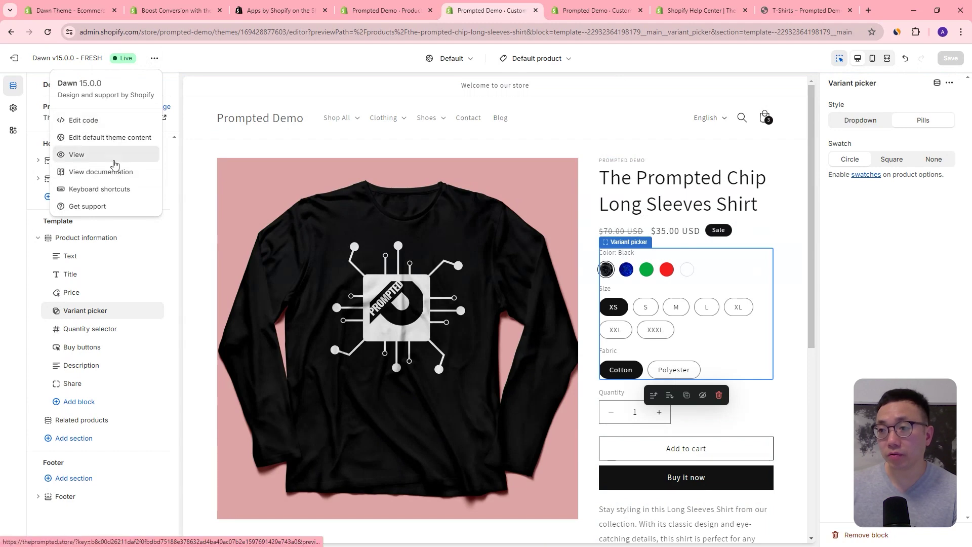
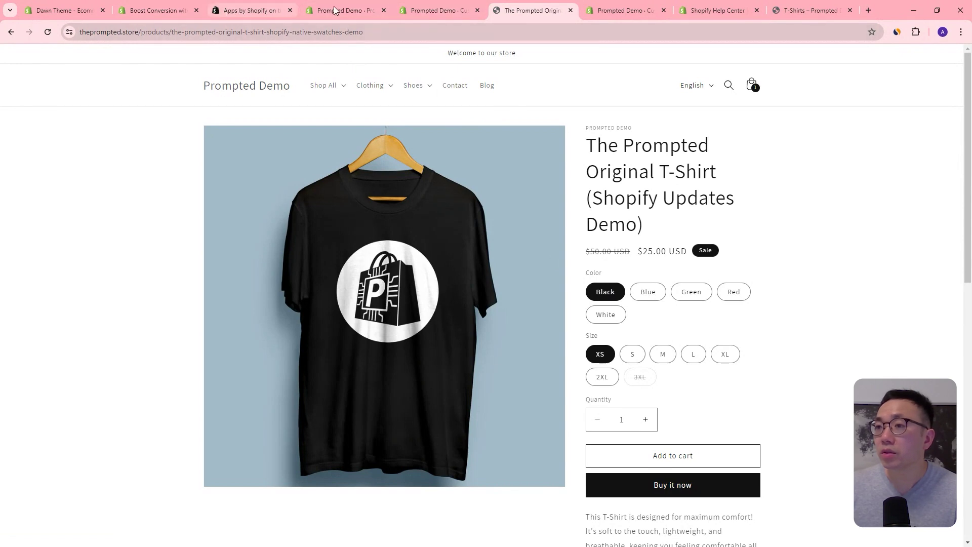
{"action": "left_click", "coordinate": [355, 8]}
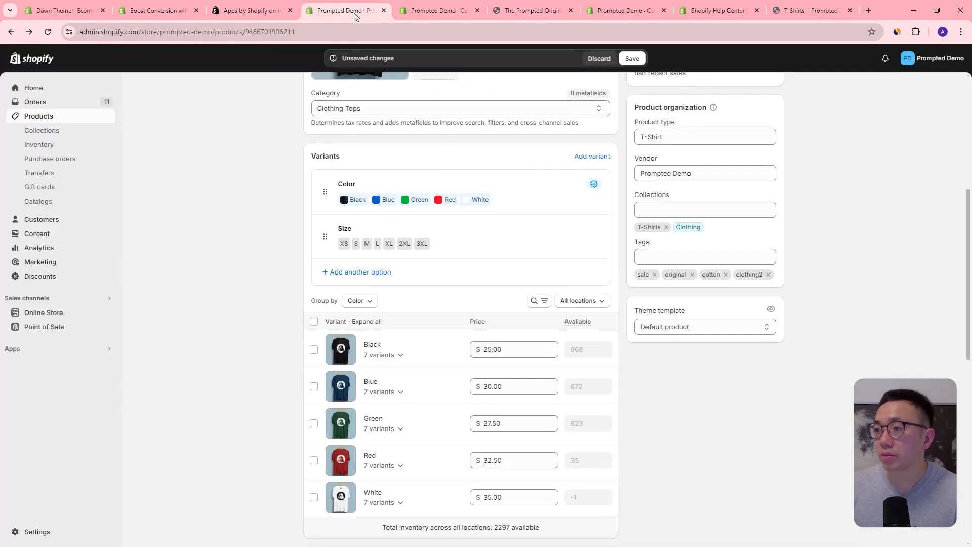
{"action": "scroll", "coordinate": [428, 189], "scroll_direction": "up", "scroll_amount": 6}
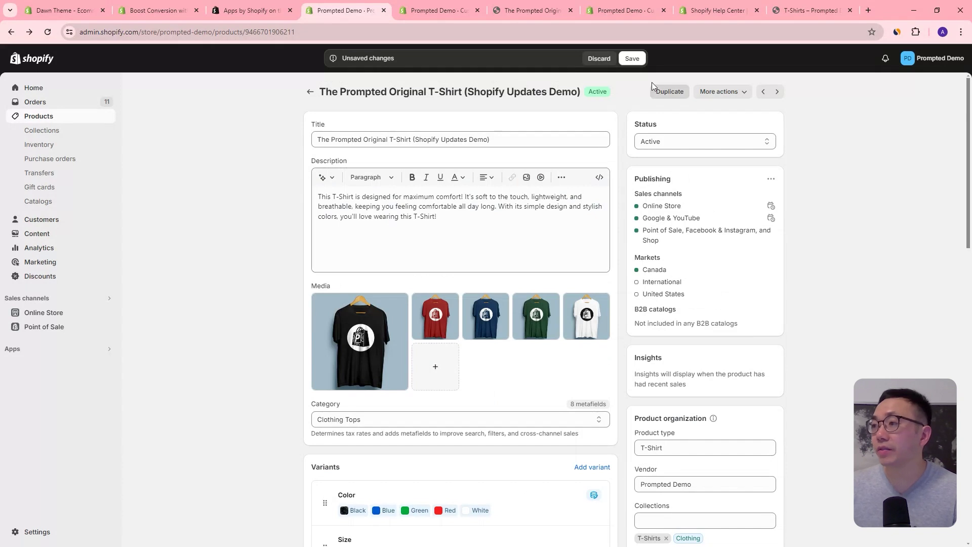
{"action": "left_click", "coordinate": [633, 59]}
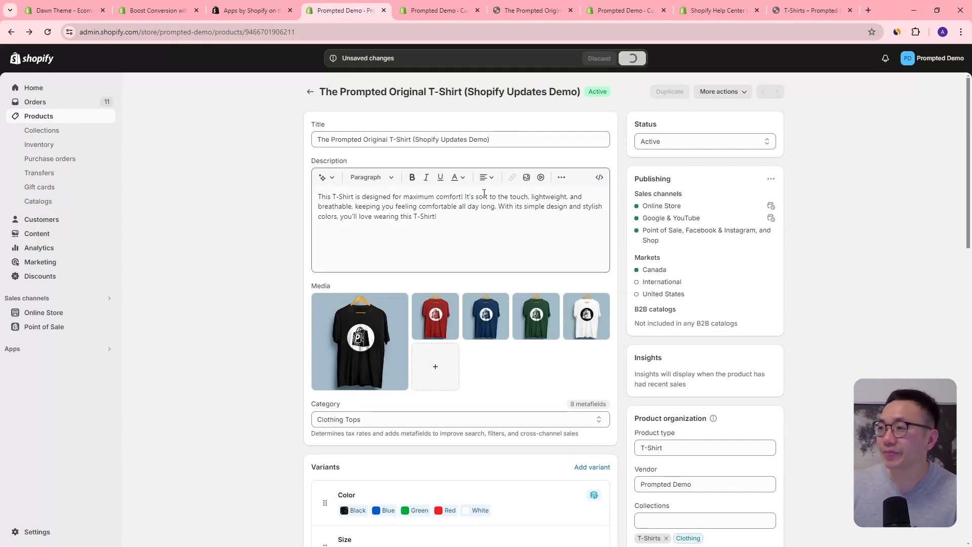
Test the storefront T-Shirt's color swatches by selecting Blue, Green, Red, White and Green again
{"action": "left_click", "coordinate": [530, 10]}
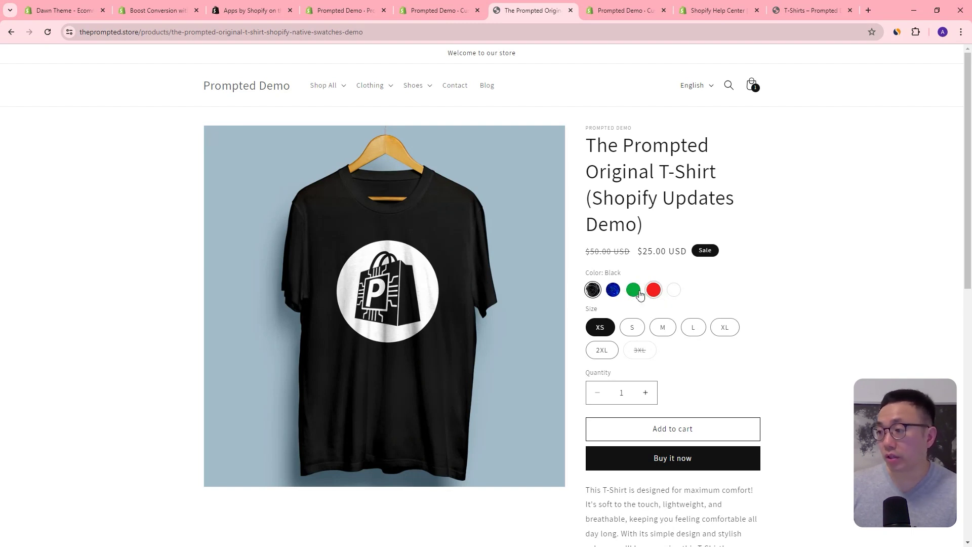
{"action": "left_click", "coordinate": [612, 290]}
{"action": "left_click", "coordinate": [634, 294]}
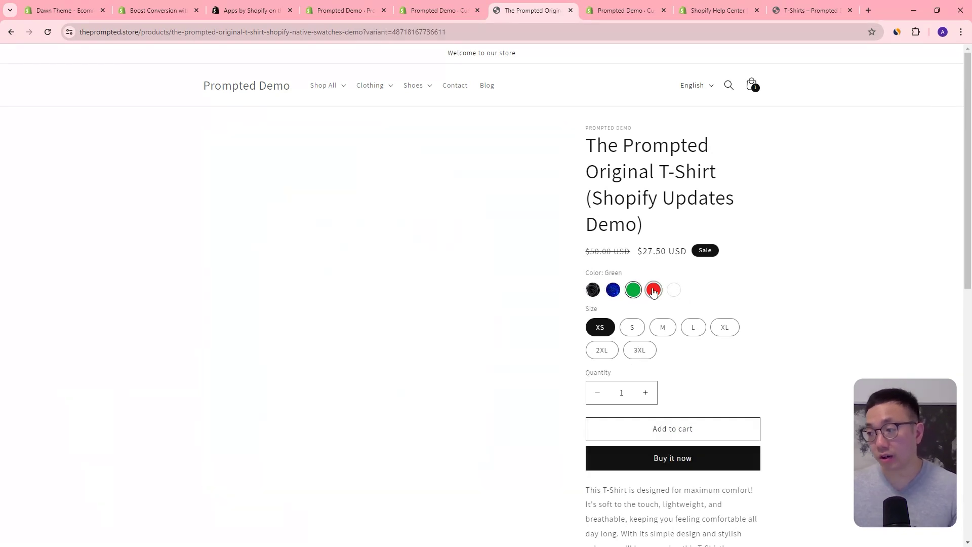
{"action": "left_click", "coordinate": [654, 292]}
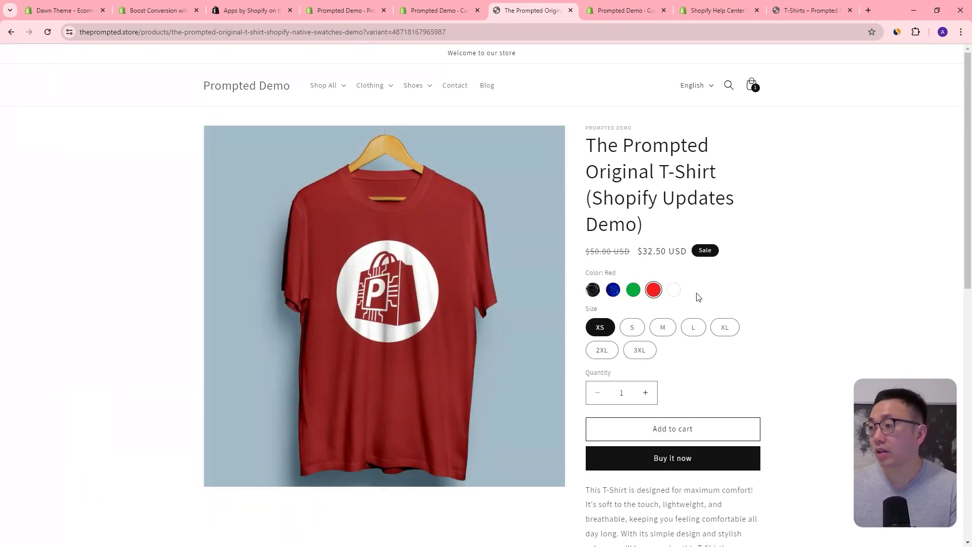
{"action": "left_click", "coordinate": [674, 290]}
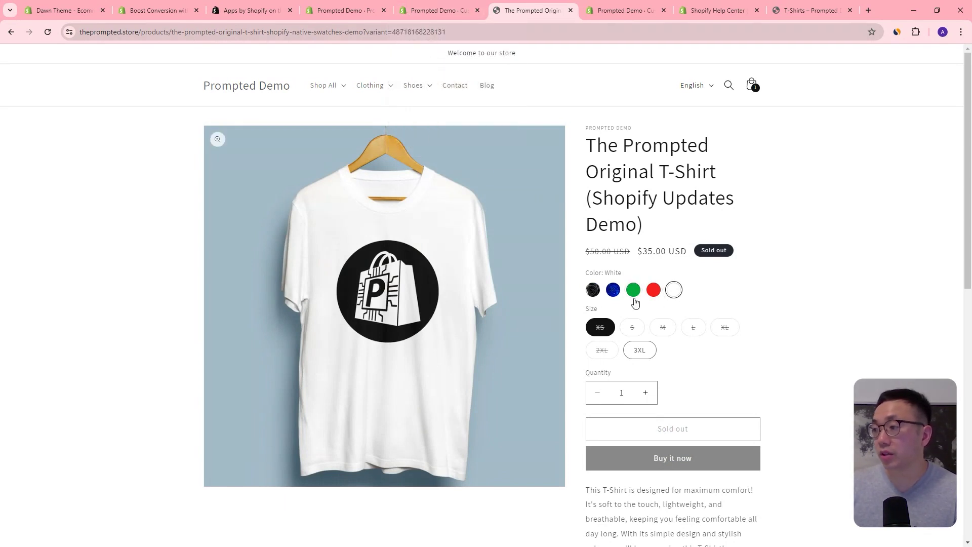
{"action": "left_click", "coordinate": [633, 290]}
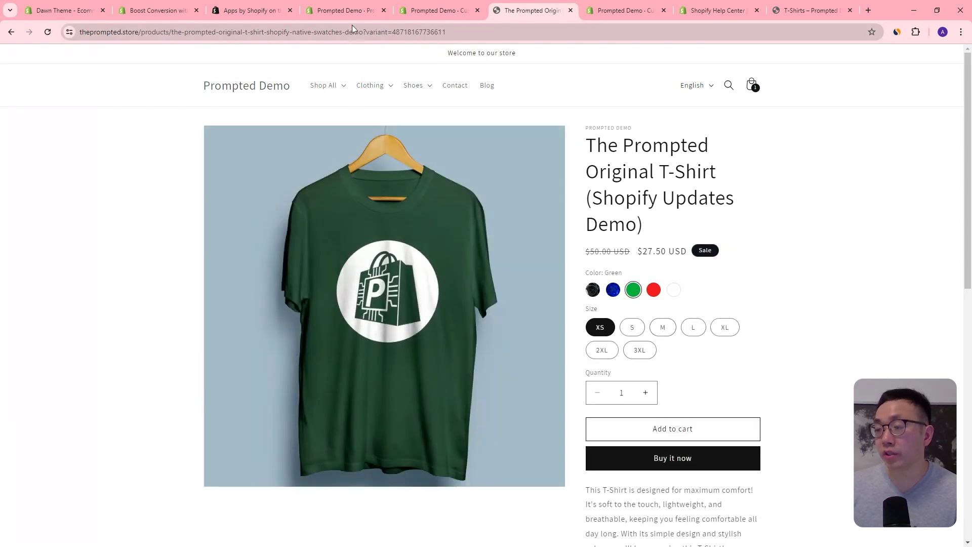
Open the Green entry of the Color metaobject in the admin, change its color to #06732B and save it
{"action": "left_click", "coordinate": [435, 10]}
{"action": "left_click", "coordinate": [370, 7]}
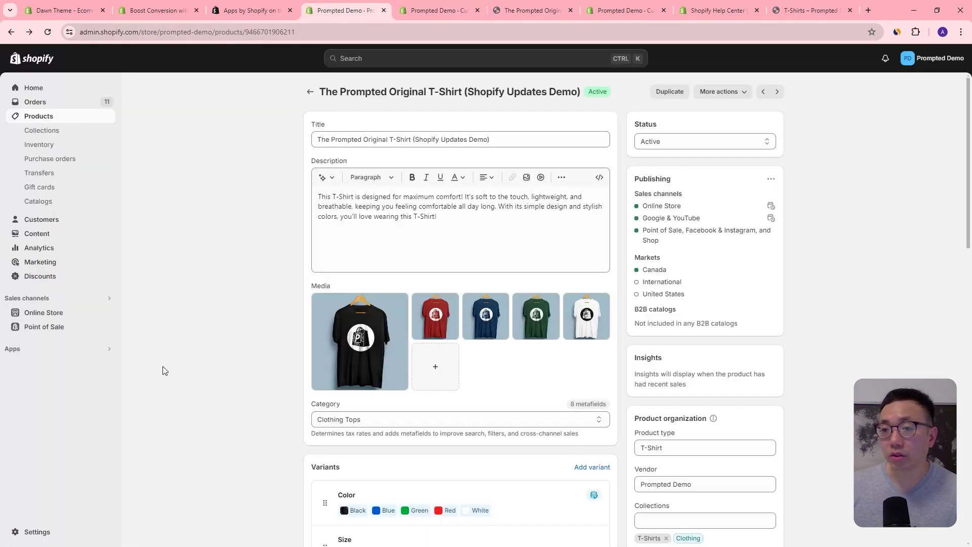
{"action": "left_click", "coordinate": [67, 238]}
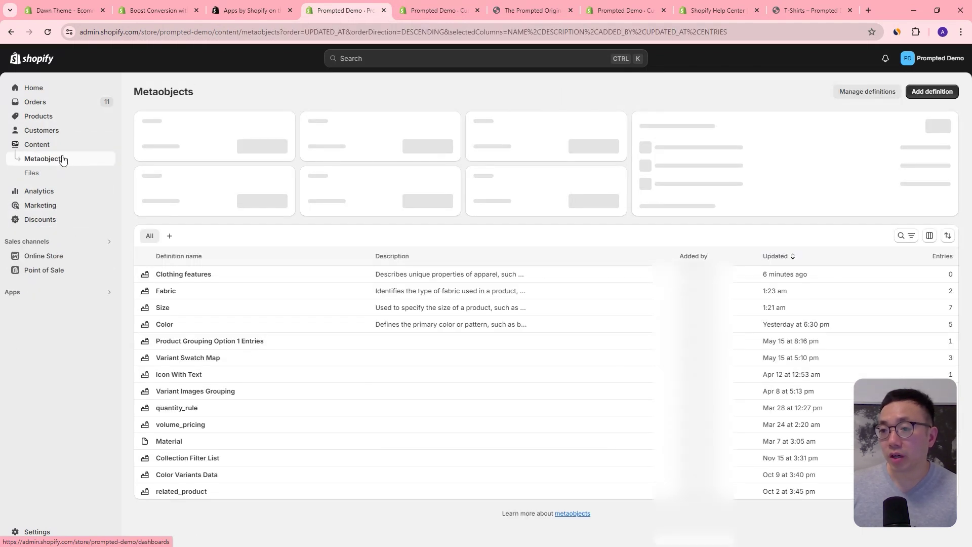
{"action": "left_click", "coordinate": [161, 325]}
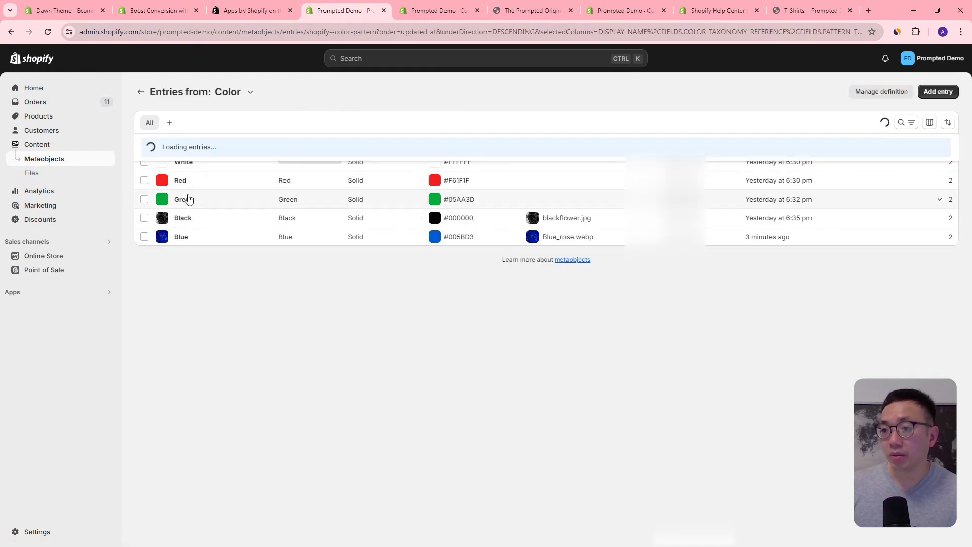
{"action": "left_click", "coordinate": [182, 200]}
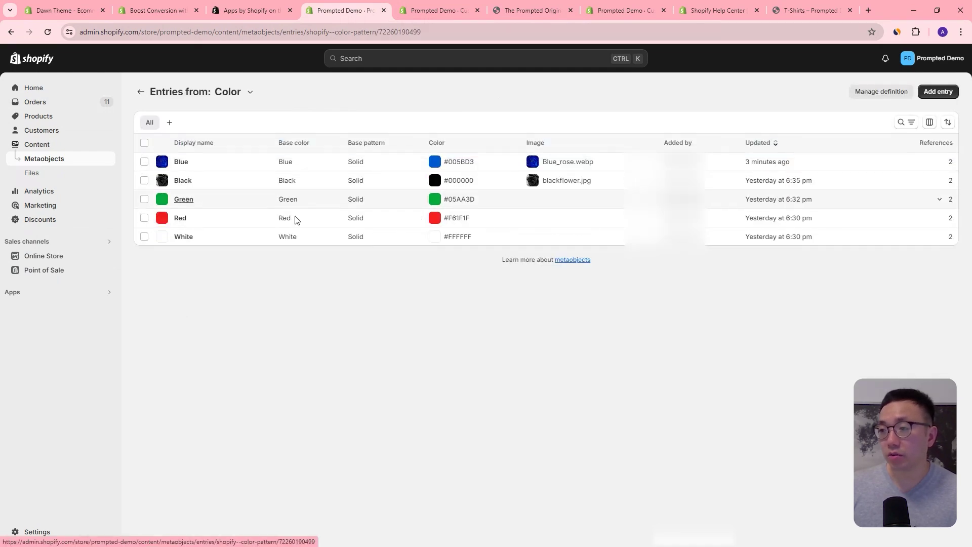
{"action": "left_click", "coordinate": [335, 186]}
{"action": "left_click", "coordinate": [364, 186]}
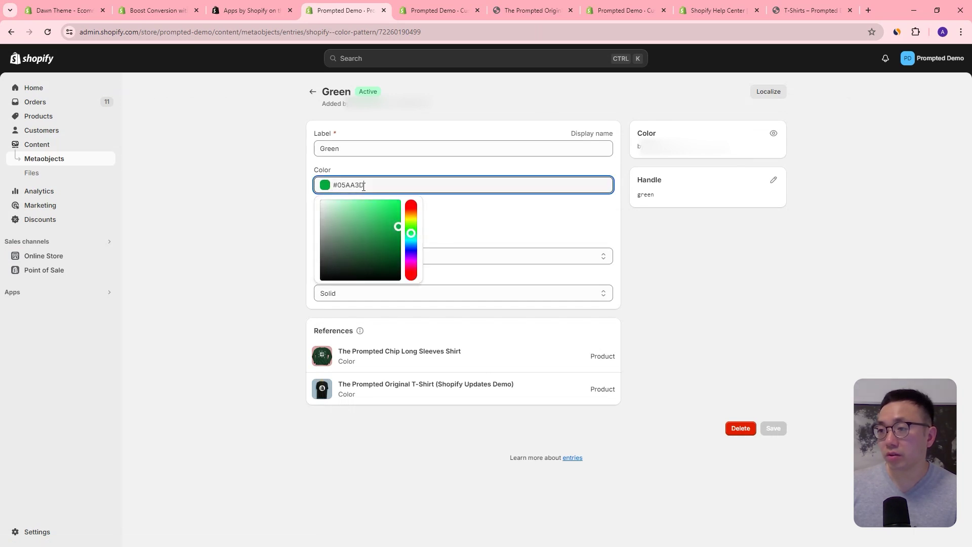
{"action": "left_click_drag", "start_coordinate": [395, 224], "coordinate": [399, 247]}
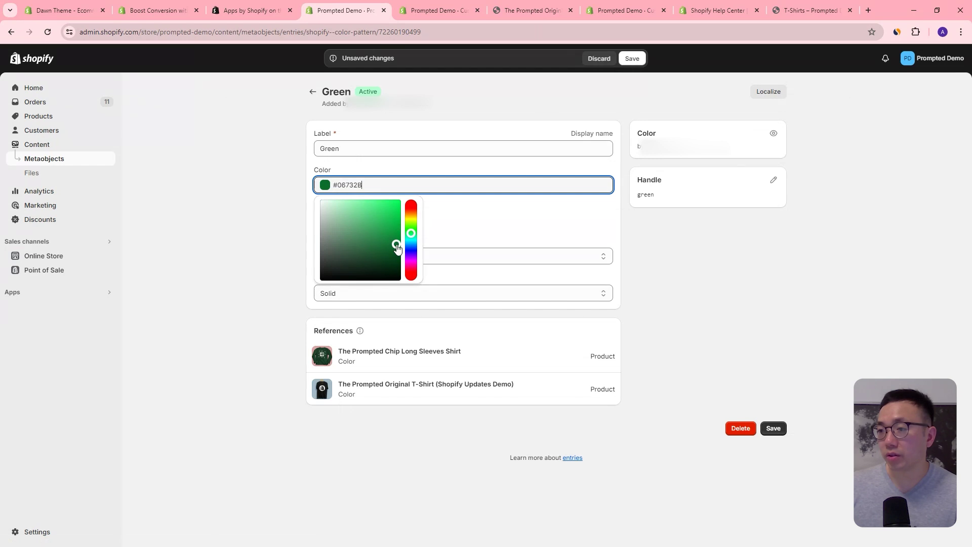
{"action": "left_click", "coordinate": [642, 57]}
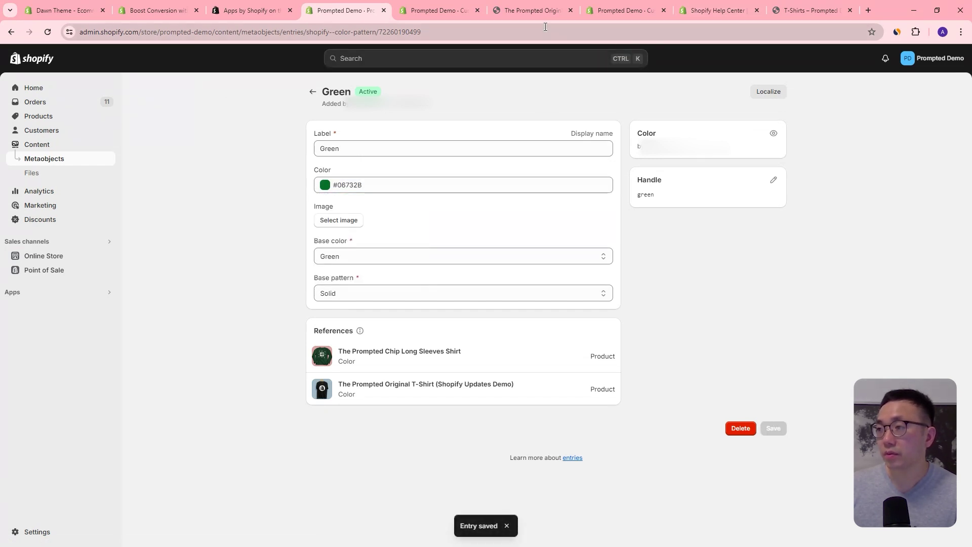
Check the Green swatch on the storefront product page, and return to the metaobject definitions in the admin
{"action": "left_click", "coordinate": [531, 10]}
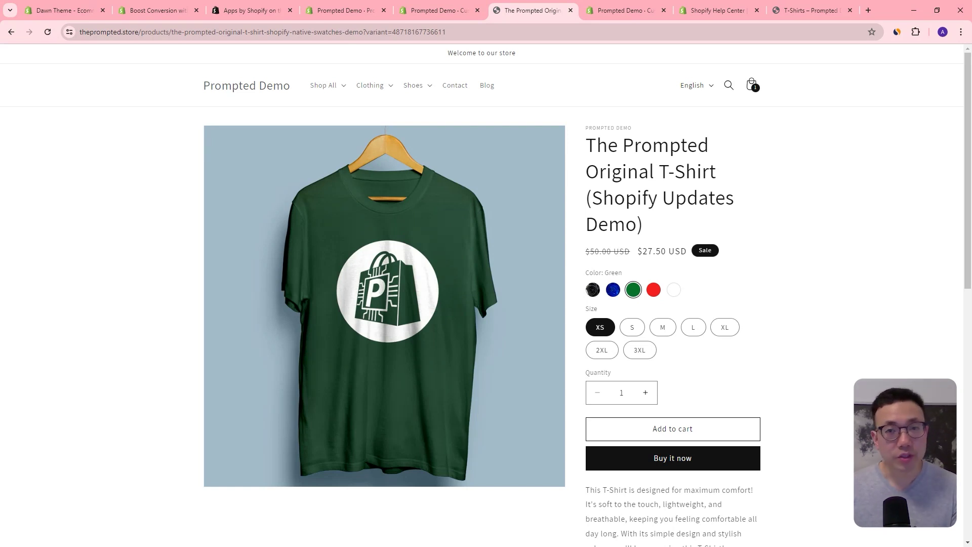
{"action": "left_click", "coordinate": [335, 10]}
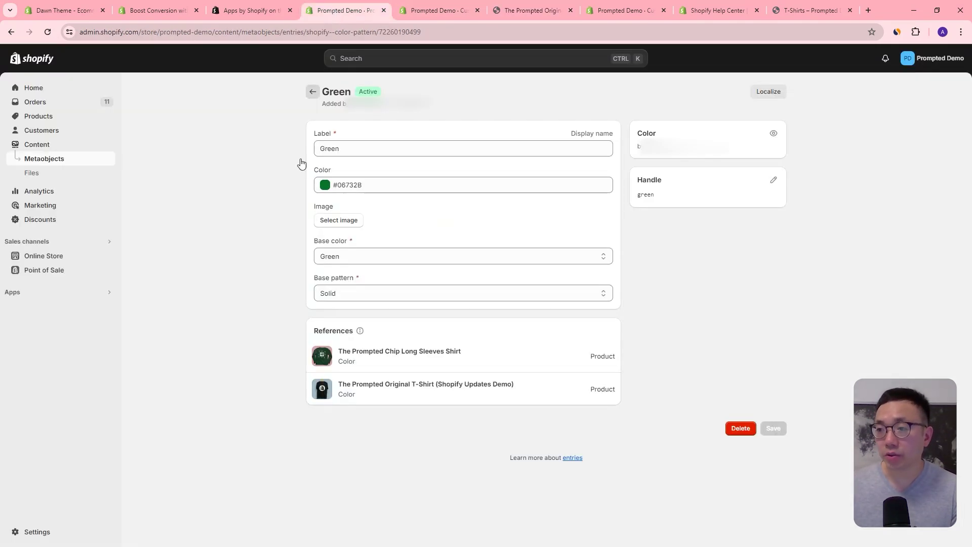
{"action": "left_click", "coordinate": [311, 91]}
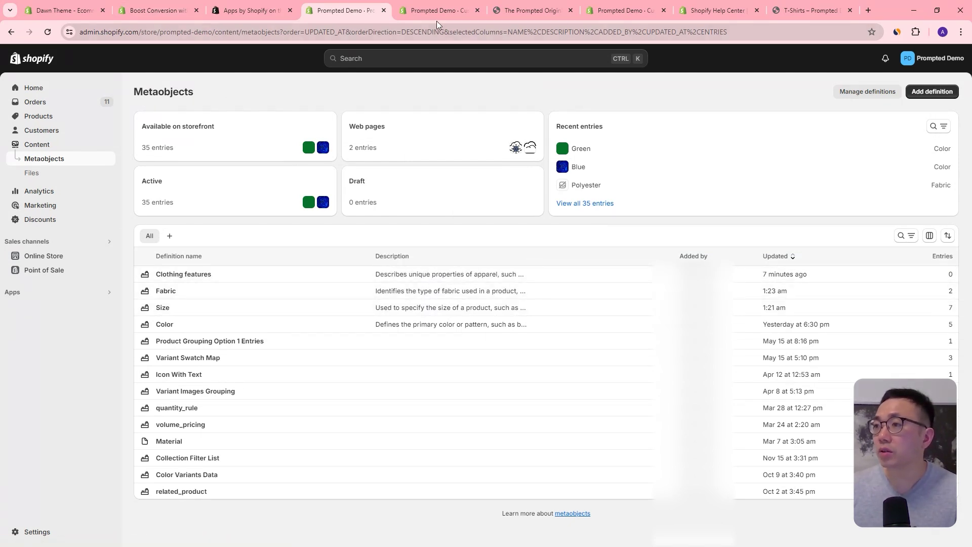
Open The Prompted Original T-Shirt (Shopify Updates Demo) product in a separate browser tab and bring its variant options into view
{"action": "right_click", "coordinate": [42, 117]}
{"action": "left_click", "coordinate": [73, 130]}
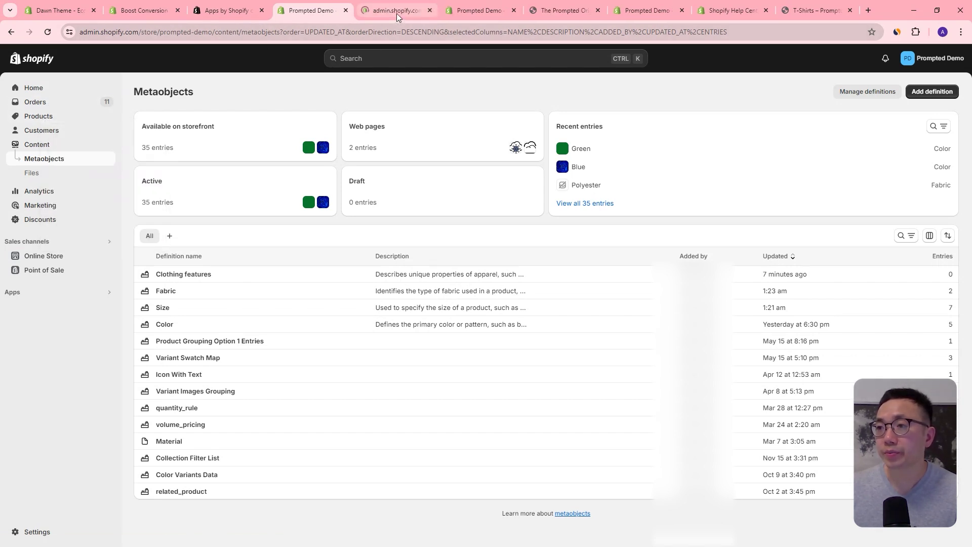
{"action": "left_click", "coordinate": [396, 14]}
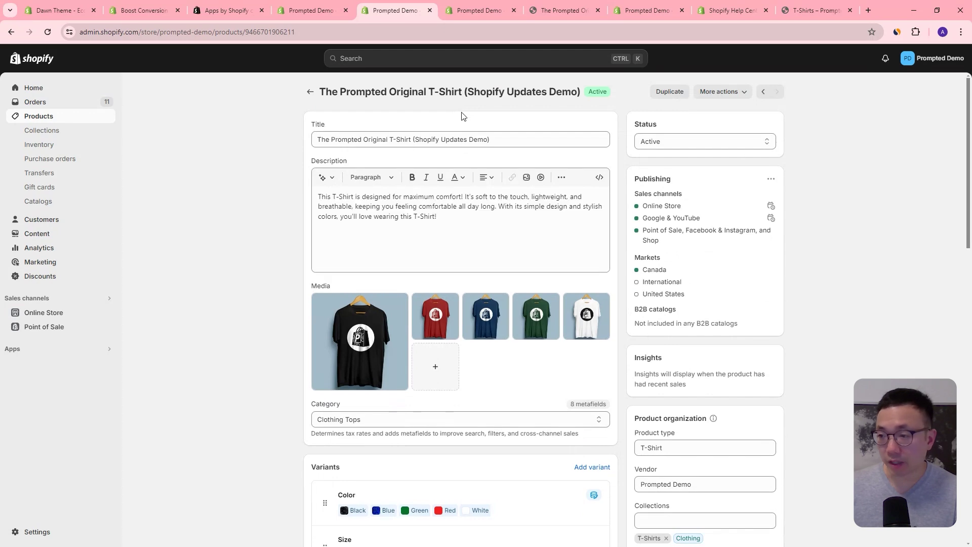
{"action": "scroll", "coordinate": [415, 203], "scroll_direction": "down", "scroll_amount": 5}
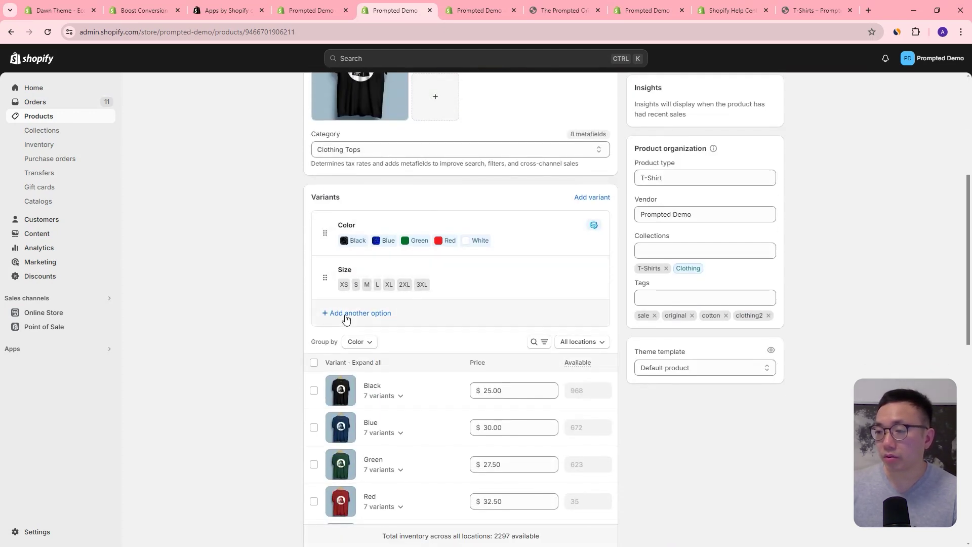
Add a variant option connected to the Fabric metafield with the entries Cotton and Polyester, and save the product
{"action": "left_click", "coordinate": [347, 314]}
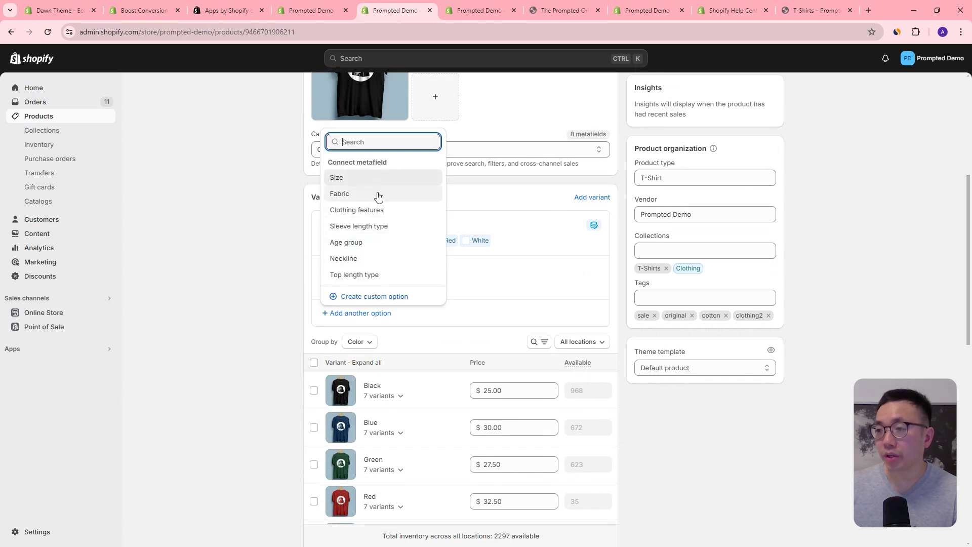
{"action": "key", "text": "Return"}
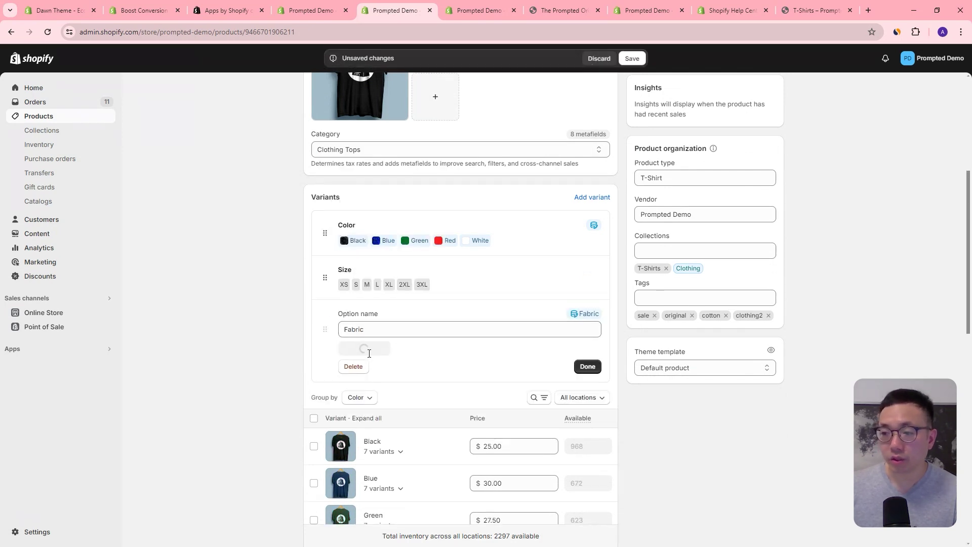
{"action": "left_click", "coordinate": [370, 351]}
{"action": "type", "text": "Cotton"}
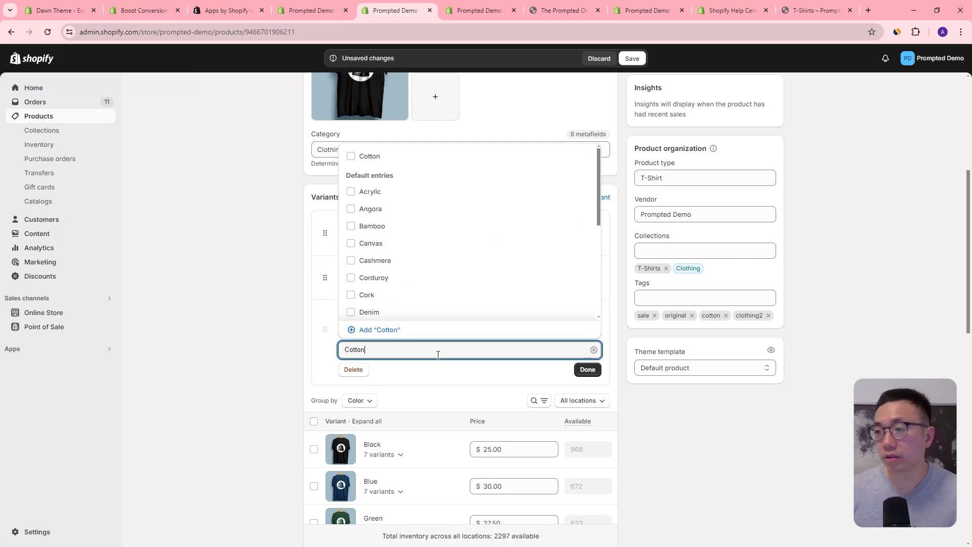
{"action": "left_click", "coordinate": [391, 155]}
{"action": "triple_click", "coordinate": [390, 180]}
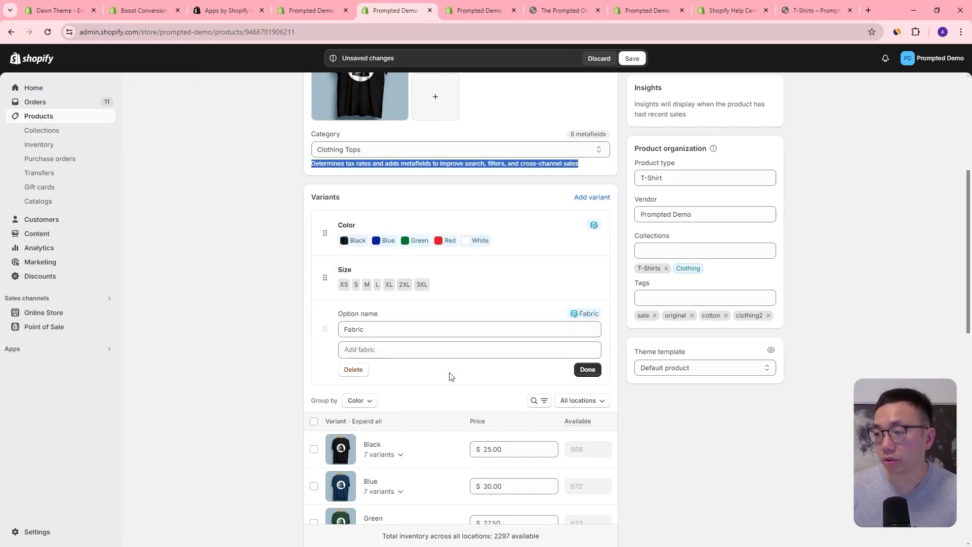
{"action": "left_click", "coordinate": [442, 356]}
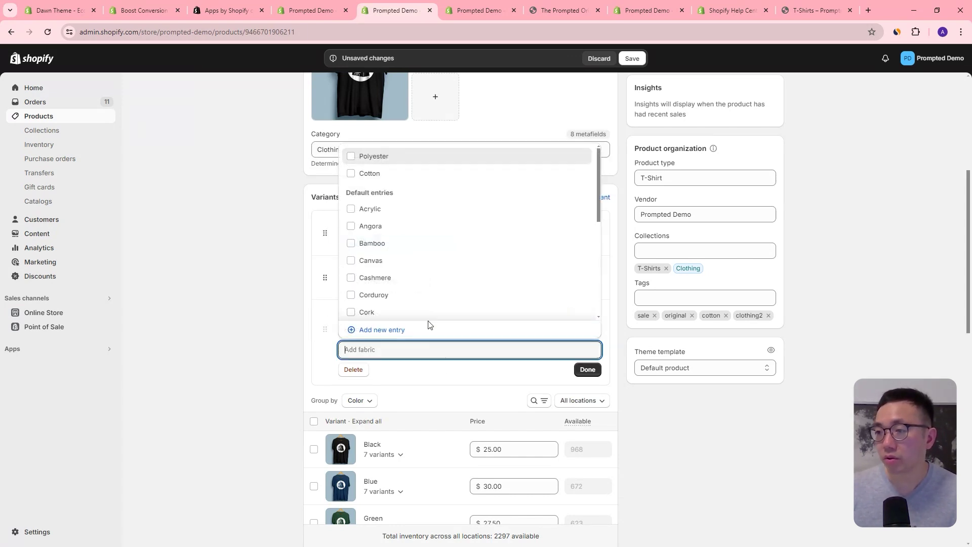
{"action": "left_click", "coordinate": [369, 174]}
{"action": "left_click", "coordinate": [431, 156]}
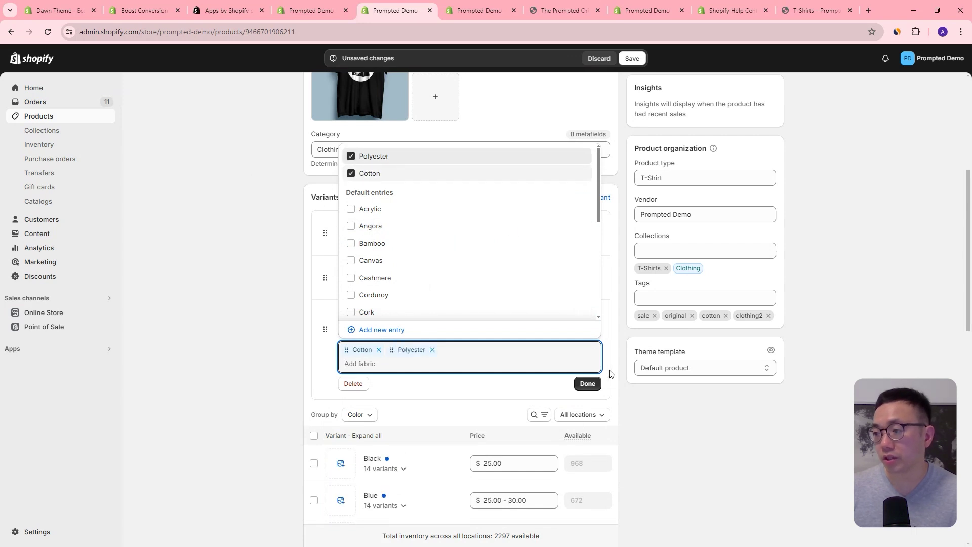
{"action": "left_click", "coordinate": [587, 384]}
{"action": "left_click", "coordinate": [631, 58]}
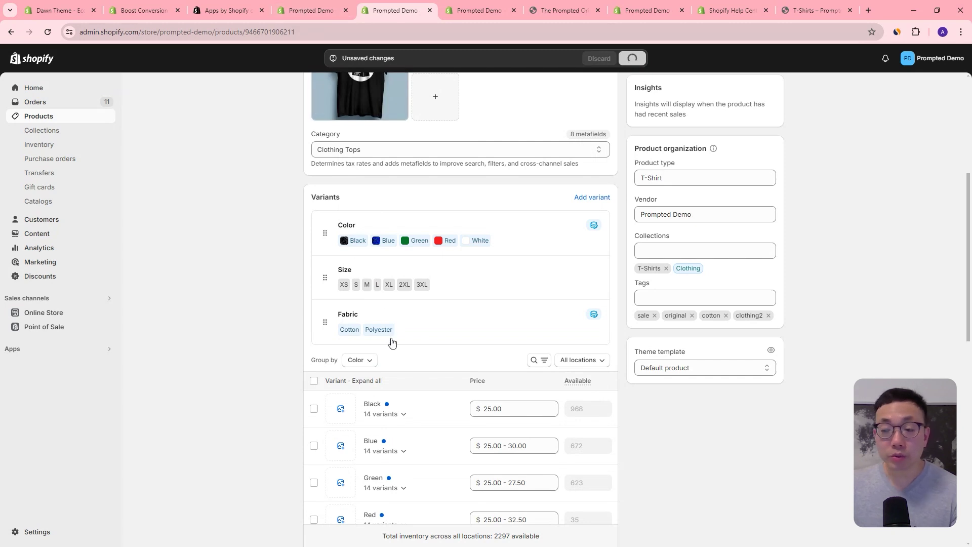
Open the Cotton entry of the Fabric metaobject in the other admin tab to view its product references
{"action": "left_click", "coordinate": [326, 15]}
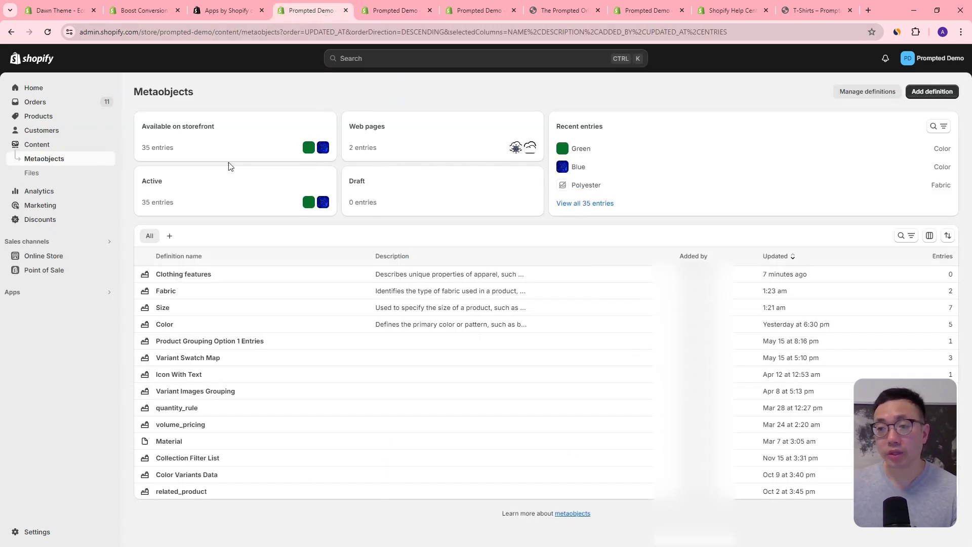
{"action": "left_click", "coordinate": [177, 296]}
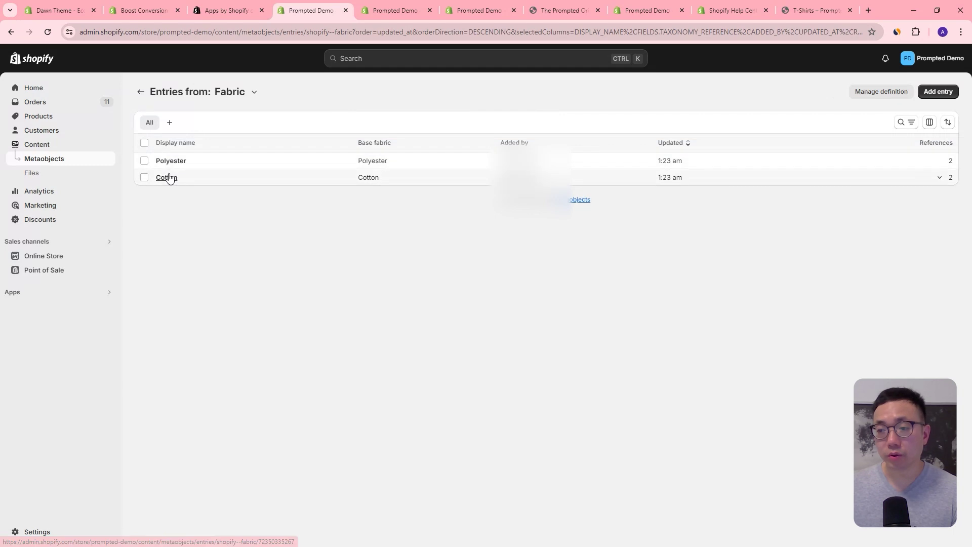
{"action": "left_click", "coordinate": [168, 177]}
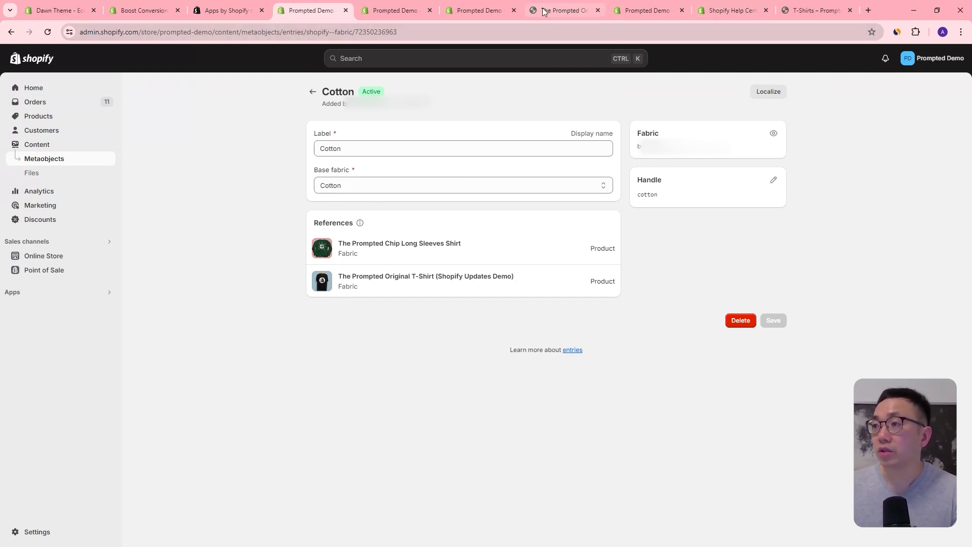
Read the Shopify Help Center note on which variants can use swatches, and return to the Cotton entry
{"action": "left_click", "coordinate": [745, 15]}
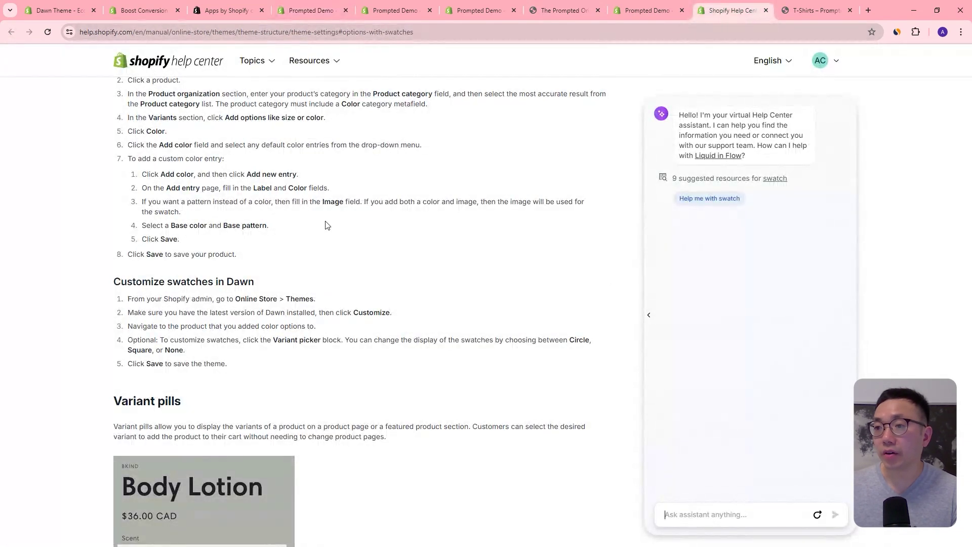
{"action": "scroll", "coordinate": [328, 225], "scroll_direction": "up", "scroll_amount": 10}
{"action": "scroll", "coordinate": [350, 215], "scroll_direction": "down", "scroll_amount": 3}
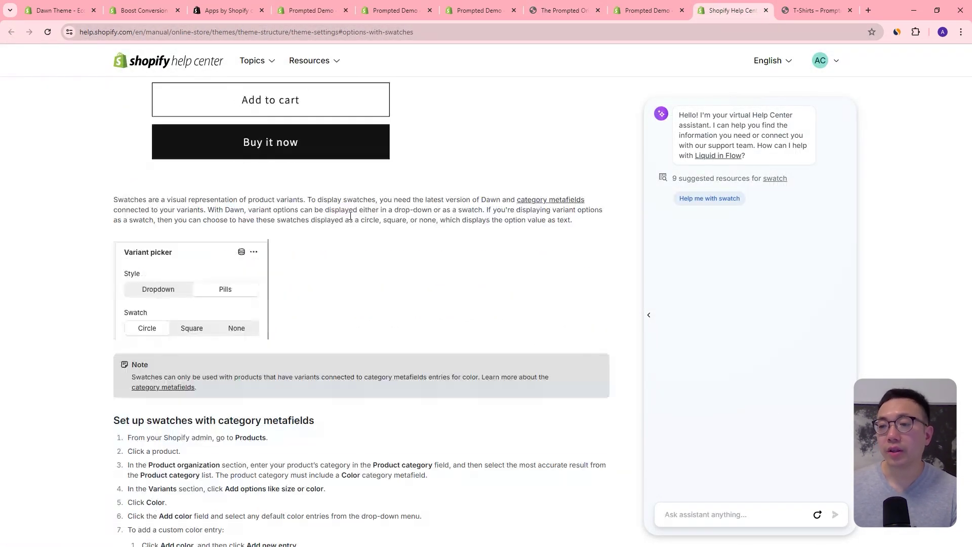
{"action": "scroll", "coordinate": [340, 238], "scroll_direction": "down", "scroll_amount": 3}
{"action": "left_click_drag", "start_coordinate": [131, 309], "coordinate": [481, 311]}
{"action": "left_click", "coordinate": [477, 316]}
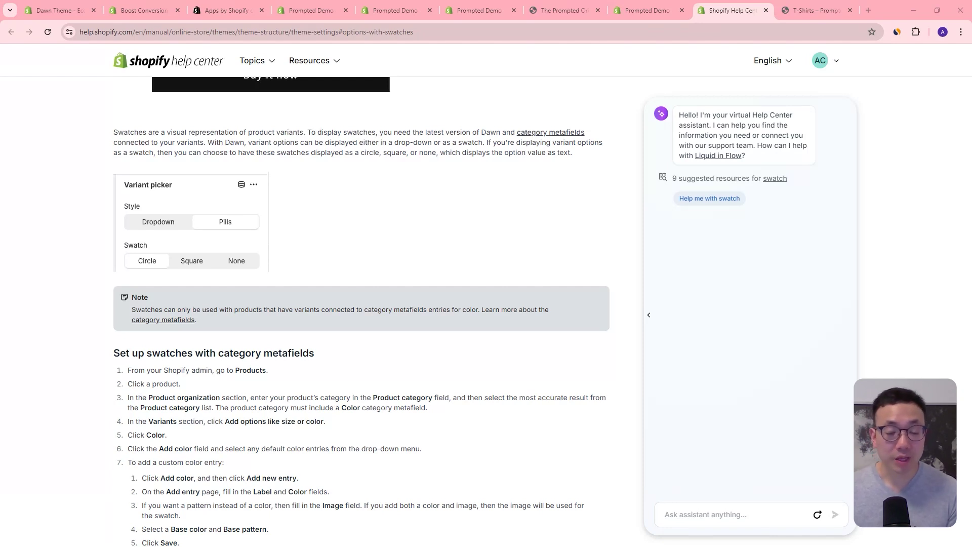
{"action": "key", "text": "ctrl+4"}
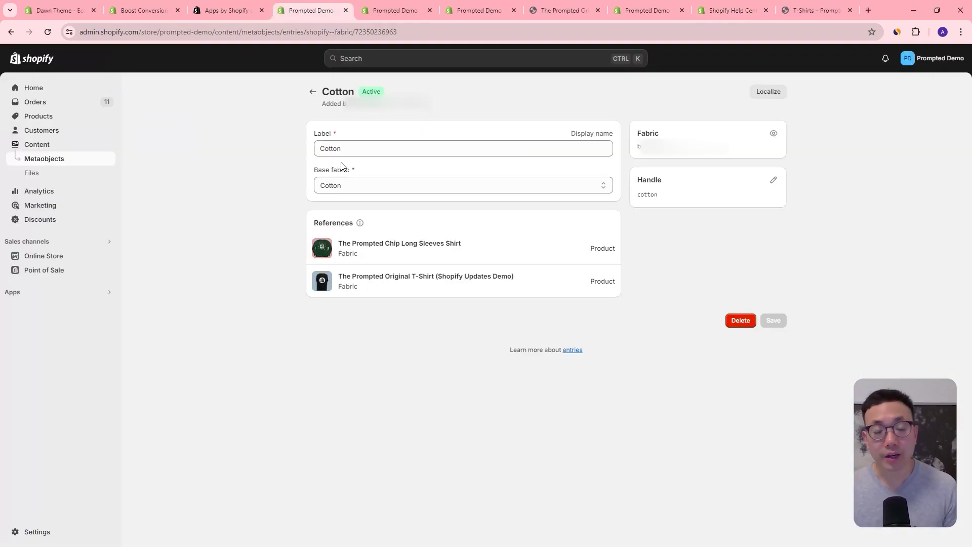